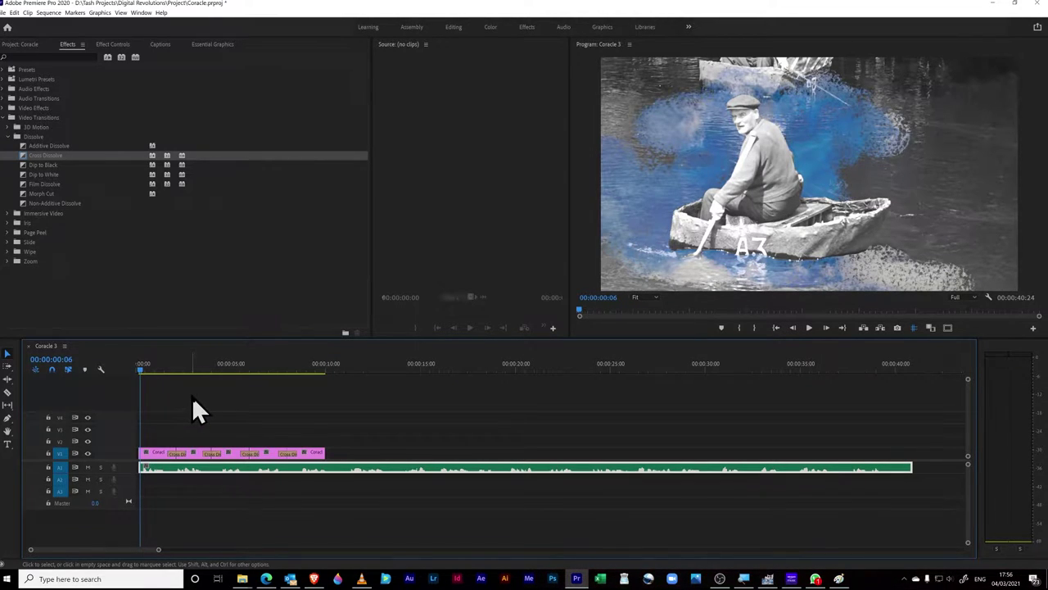
Play the Coracle 3 sequence in Premiere Pro's Program Monitor to preview the blue ink reveal.
key(space)
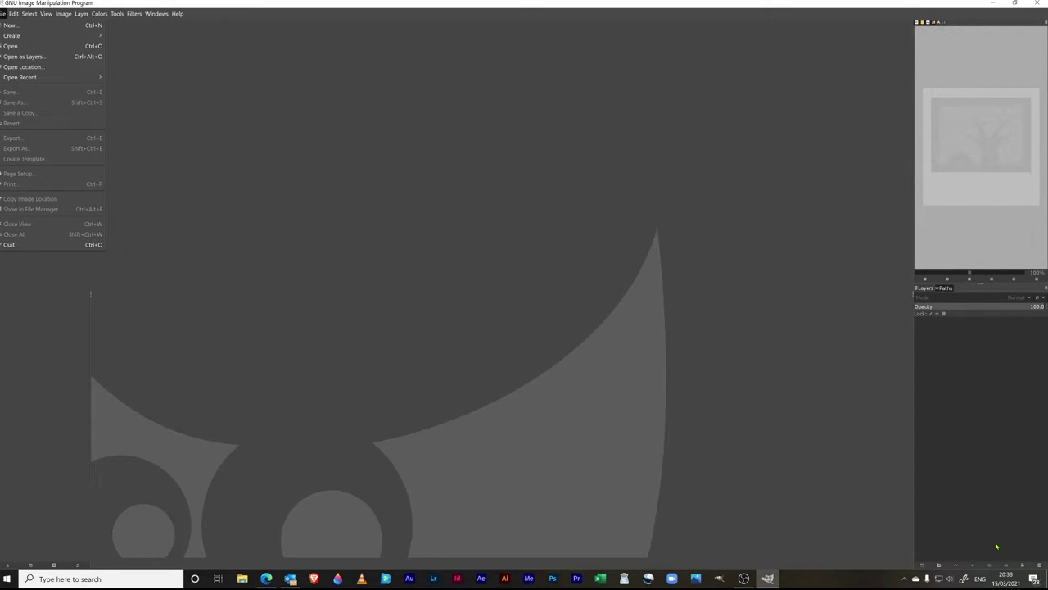
Create a new blank white image at 1920 x 1080 pixels.
click(11, 27)
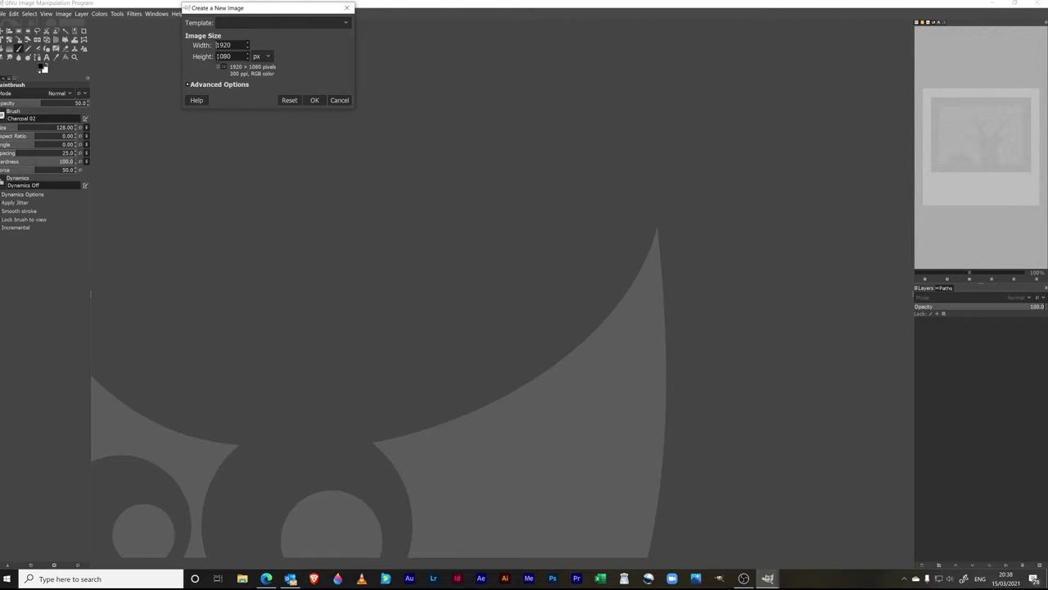
click(314, 100)
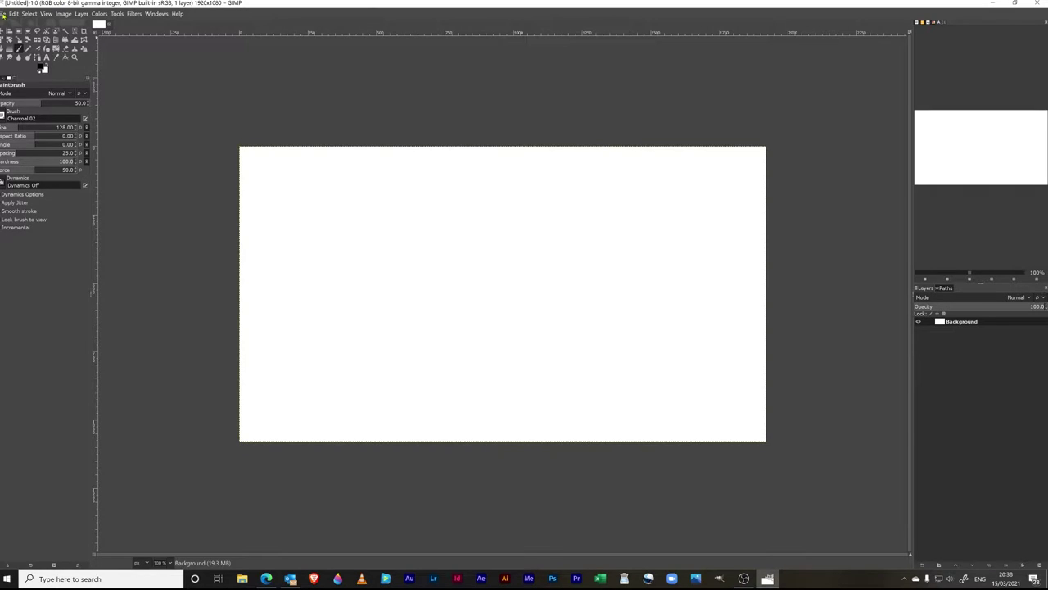
Open Coracles_River_Teifi.jpg as a layer above the white background.
click(4, 14)
click(29, 52)
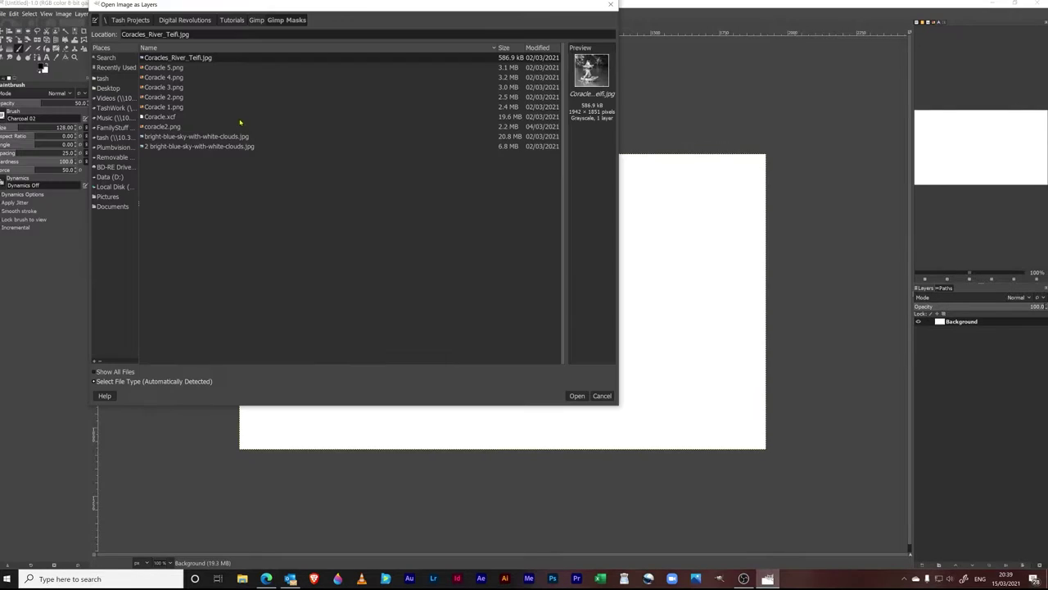
click(577, 396)
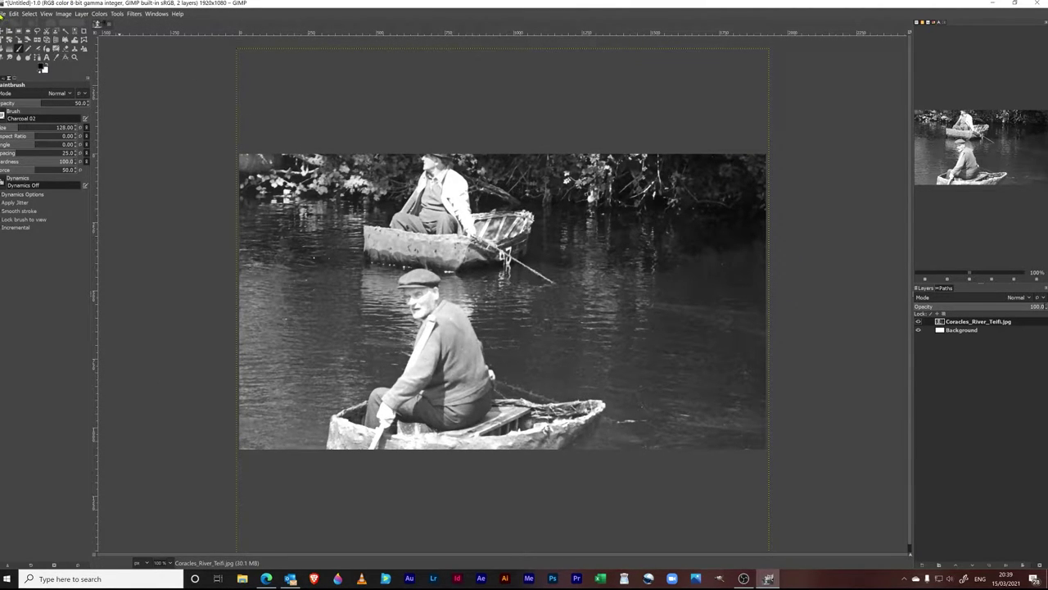
Open bright-blue-sky-with-white-clouds.jpg as a layer on top.
click(3, 14)
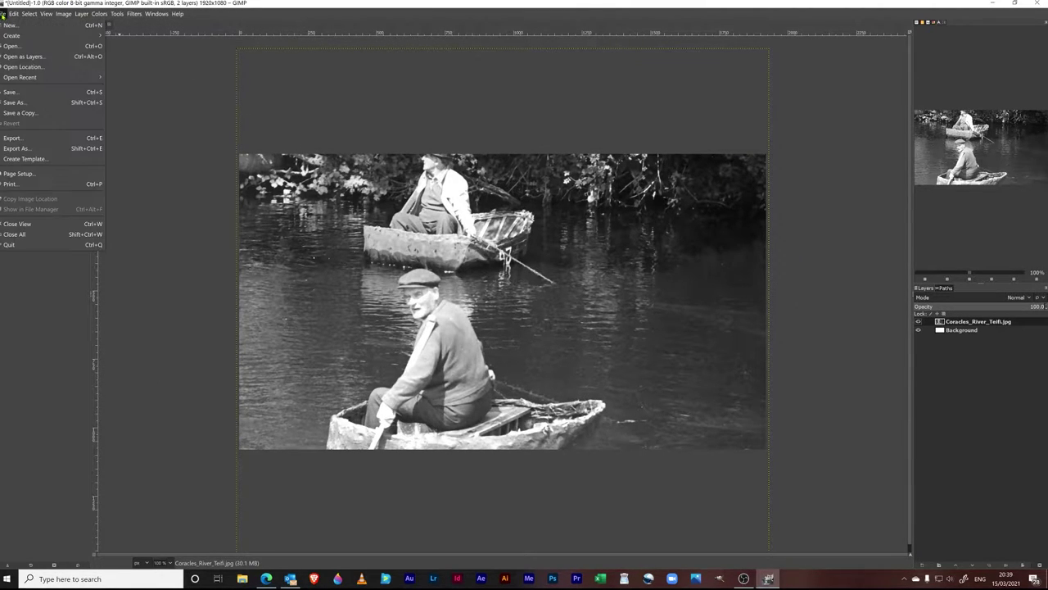
click(18, 57)
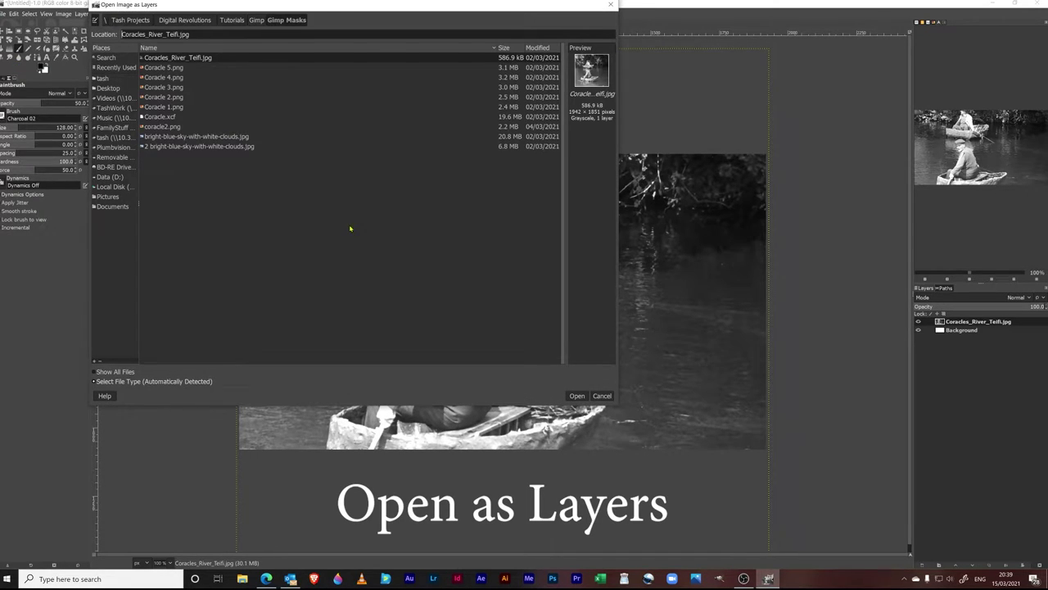
double_click(196, 136)
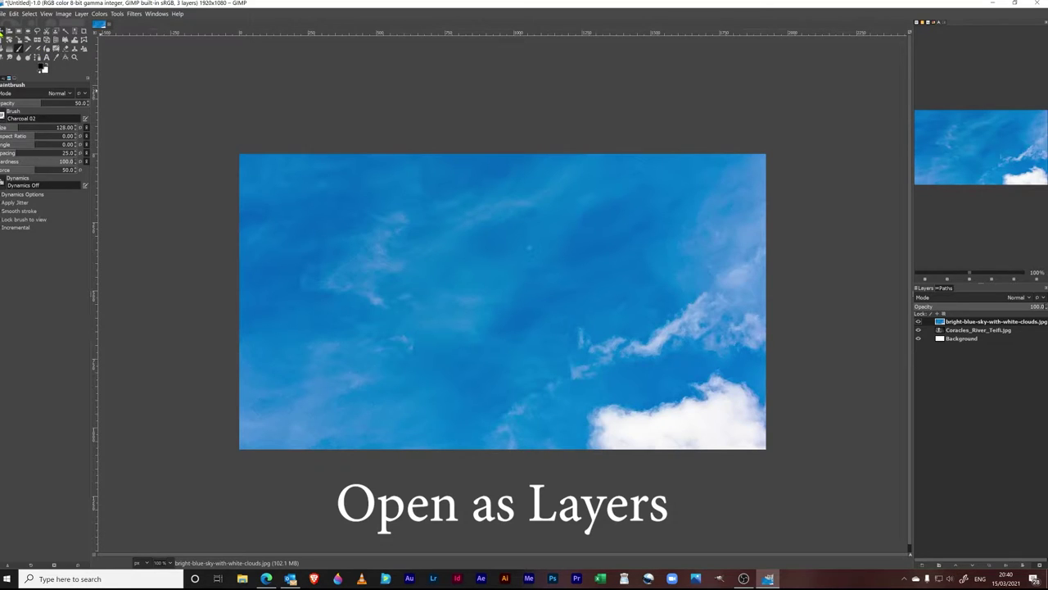
Shift the sky layer up and left, then zoom out to see the whole layer.
click(2, 34)
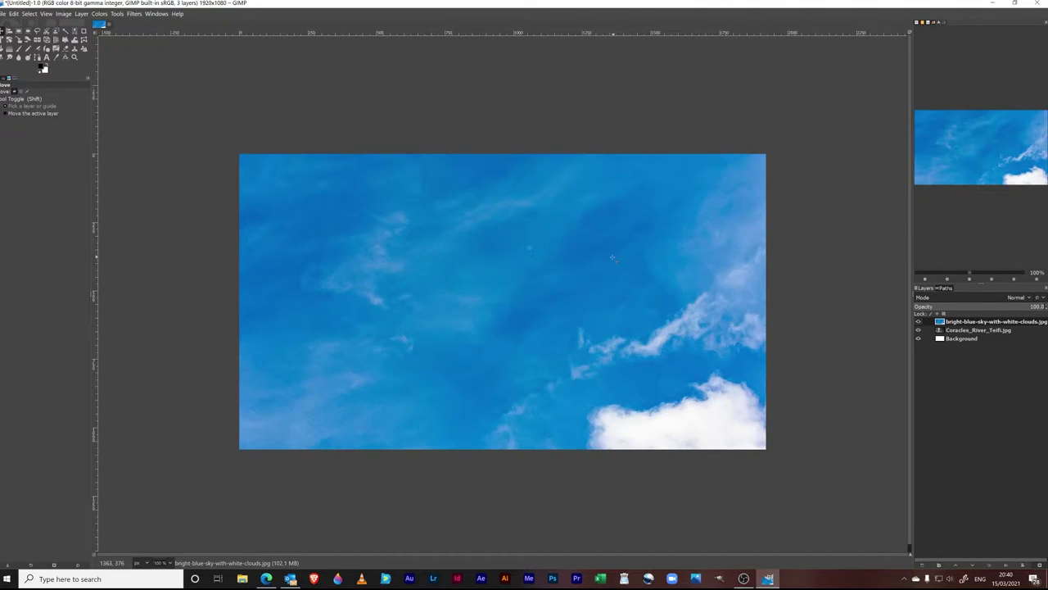
drag(611, 258, 553, 230)
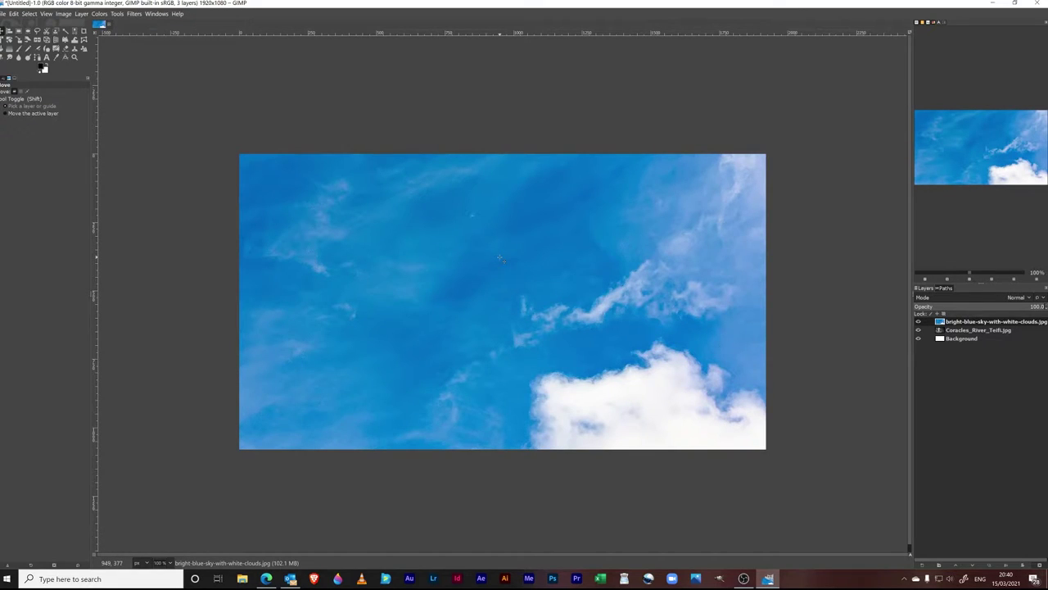
key(minus)
key(minus)
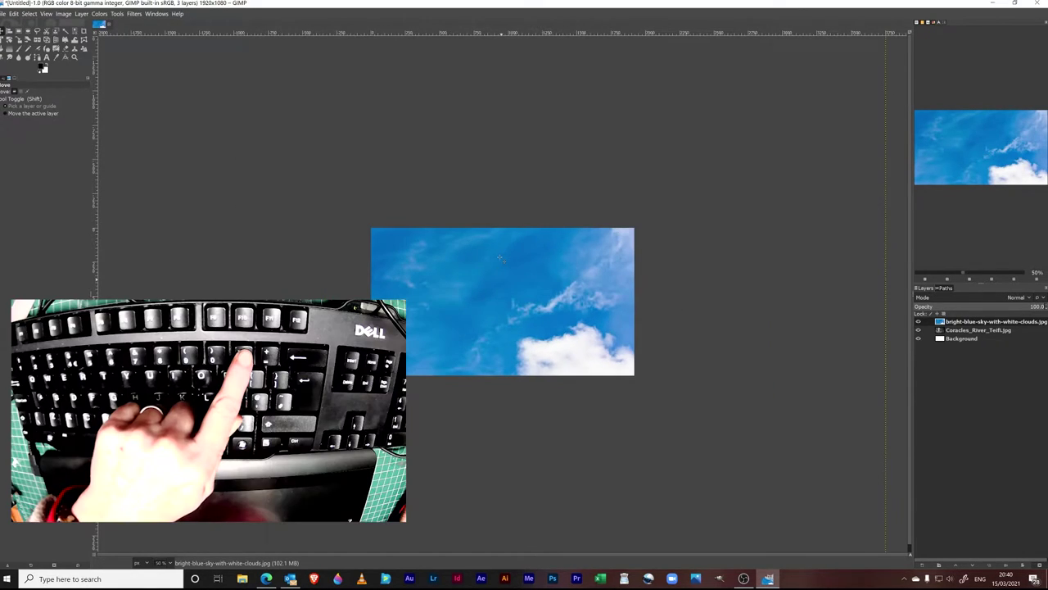
key(minus)
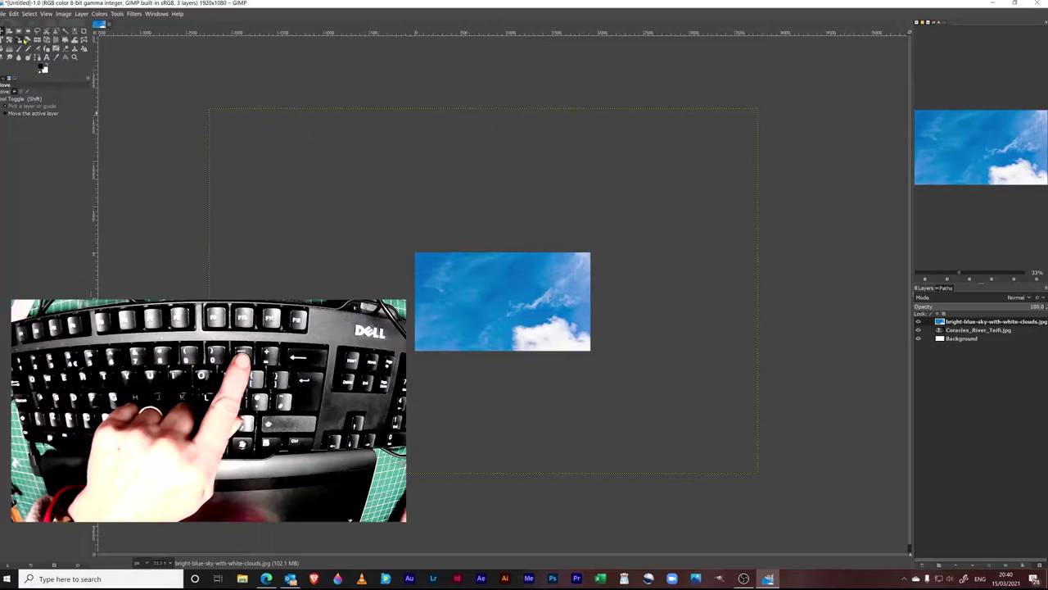
Scale and reposition the sky layer to 1957 x 1304 px so it covers the canvas.
key(shift+s)
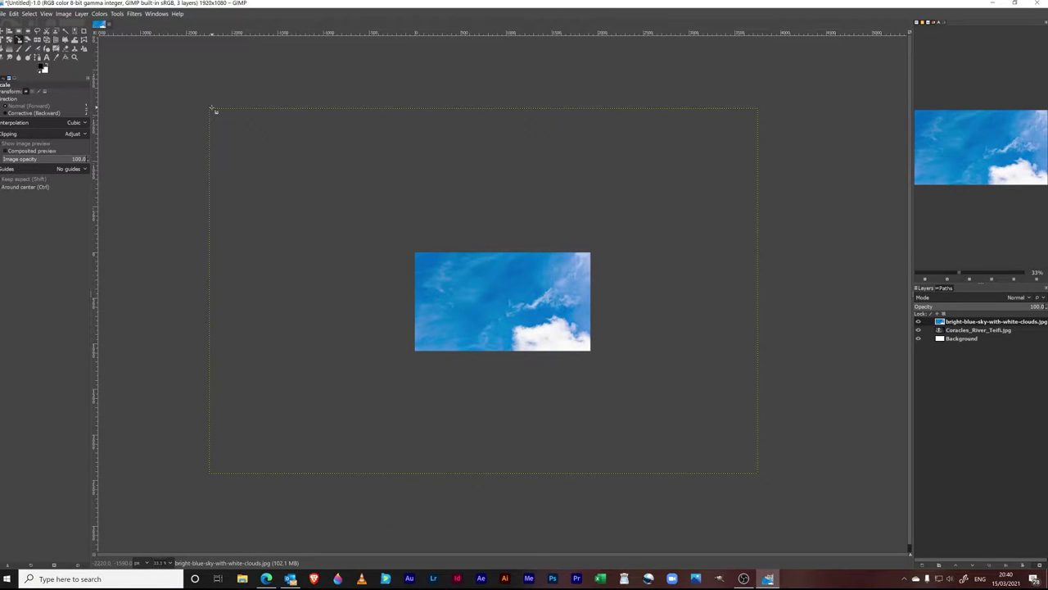
drag(224, 117, 628, 328)
click(3, 31)
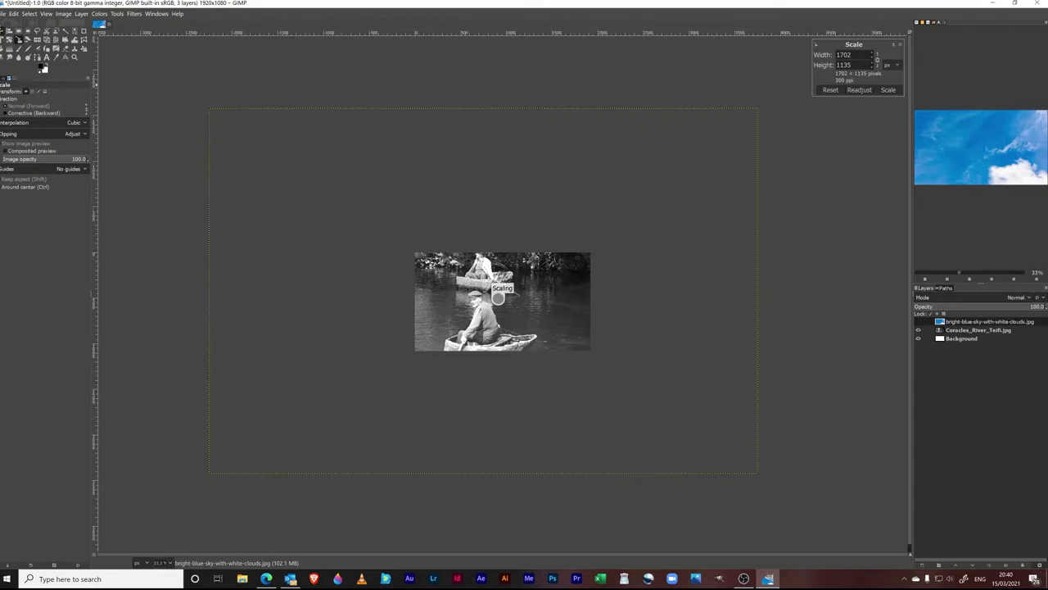
drag(632, 387, 445, 270)
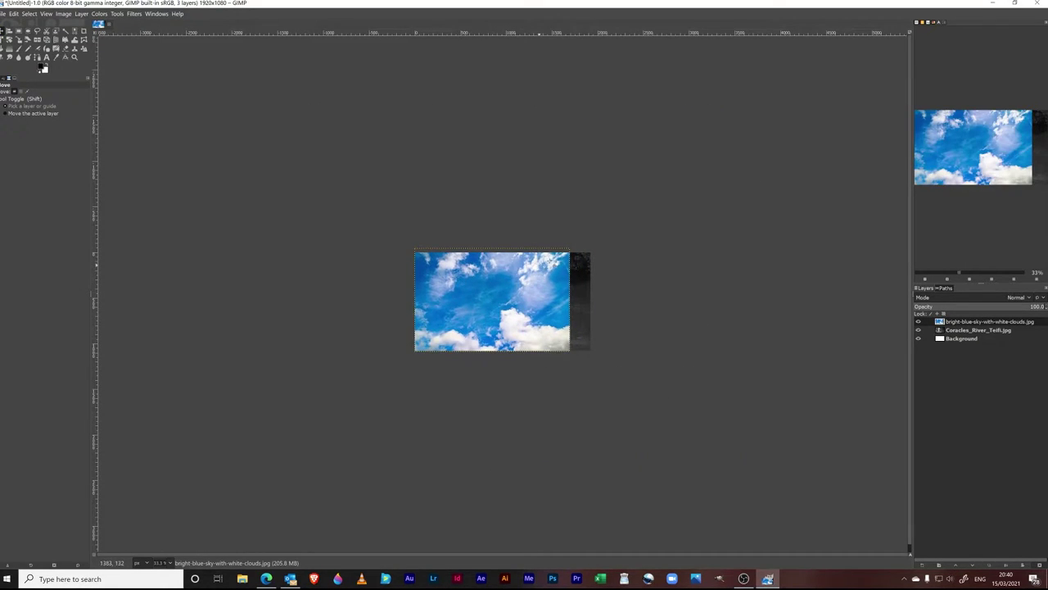
click(19, 39)
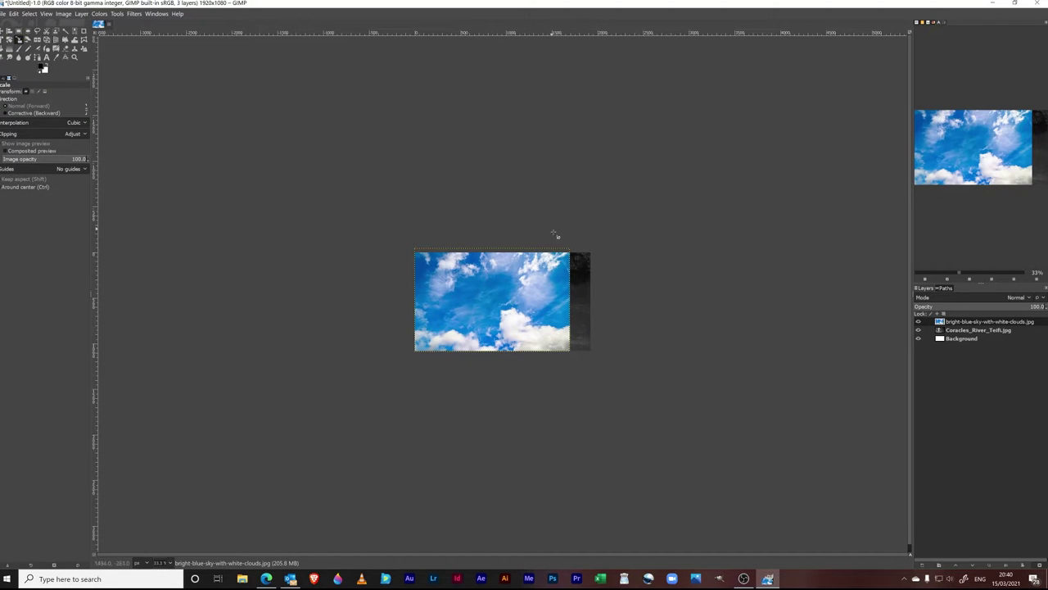
drag(570, 251, 596, 237)
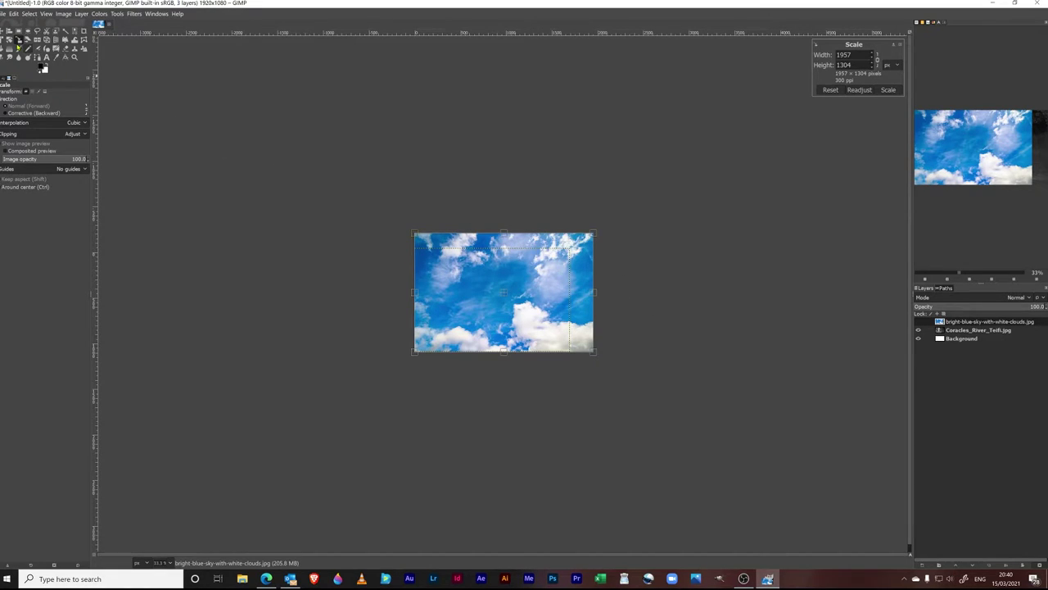
key(m)
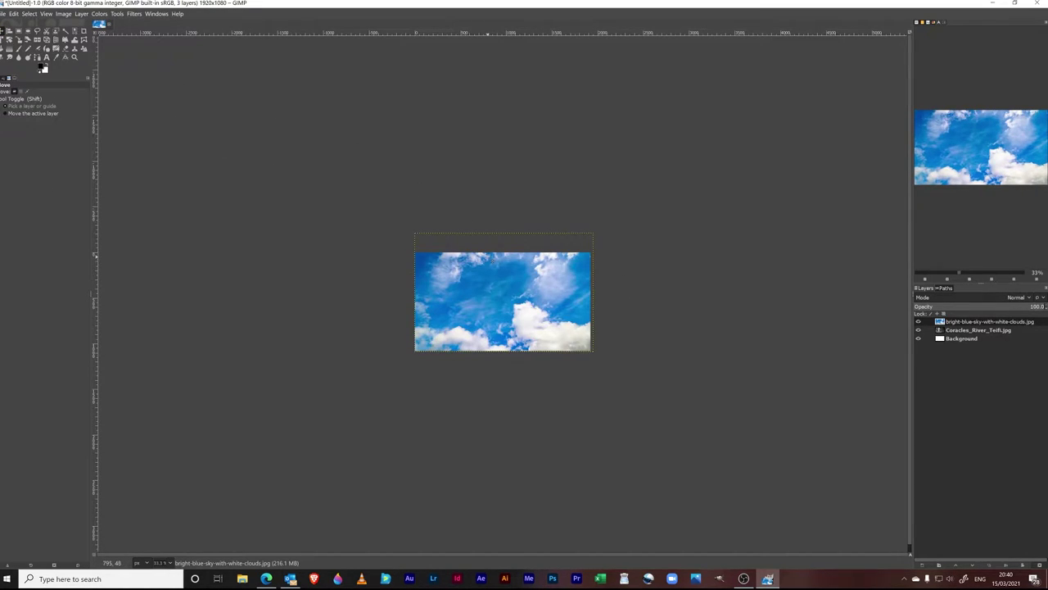
Move the coracle photo up to frame the man, and stack the sky layer directly beneath it.
click(945, 331)
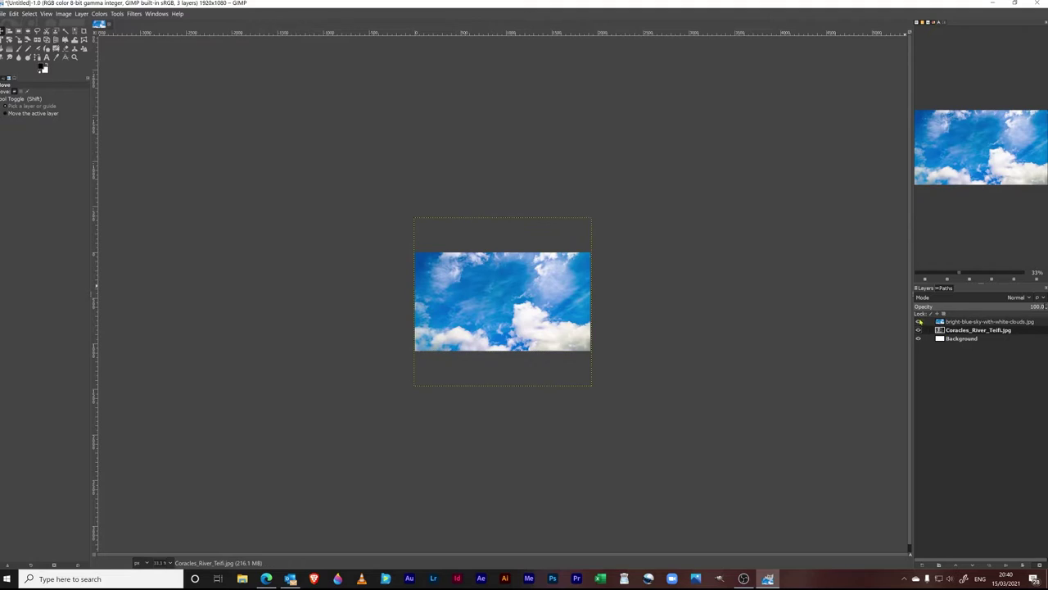
click(919, 322)
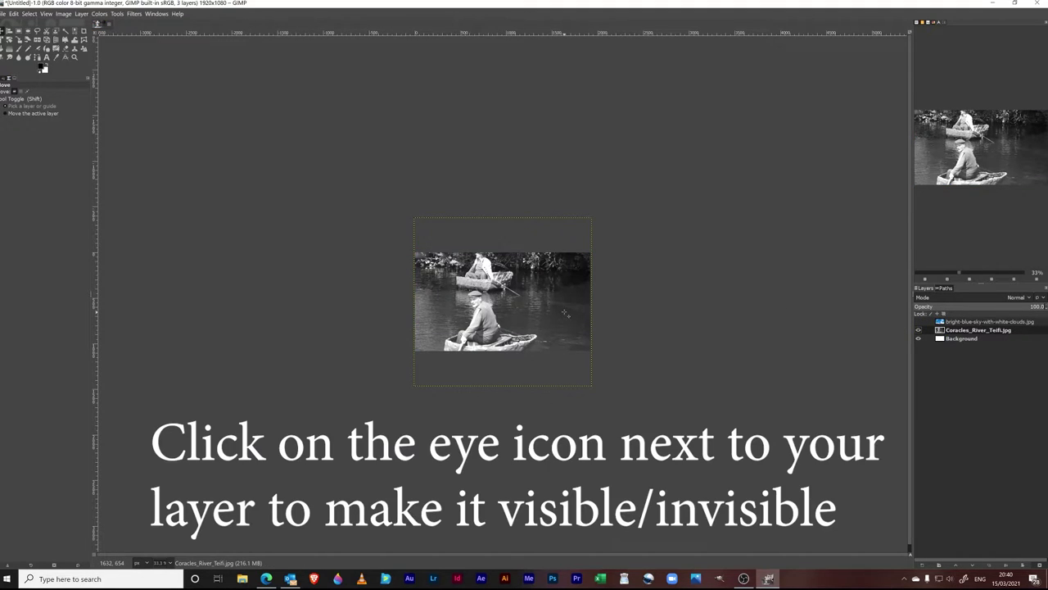
drag(494, 278, 490, 249)
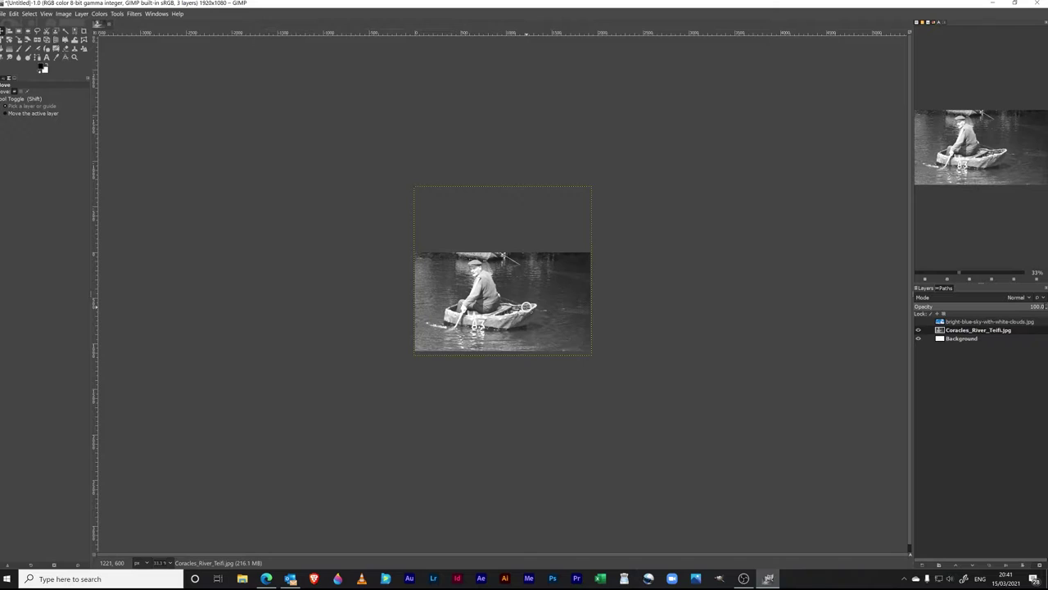
right_click(529, 311)
click(735, 353)
click(918, 322)
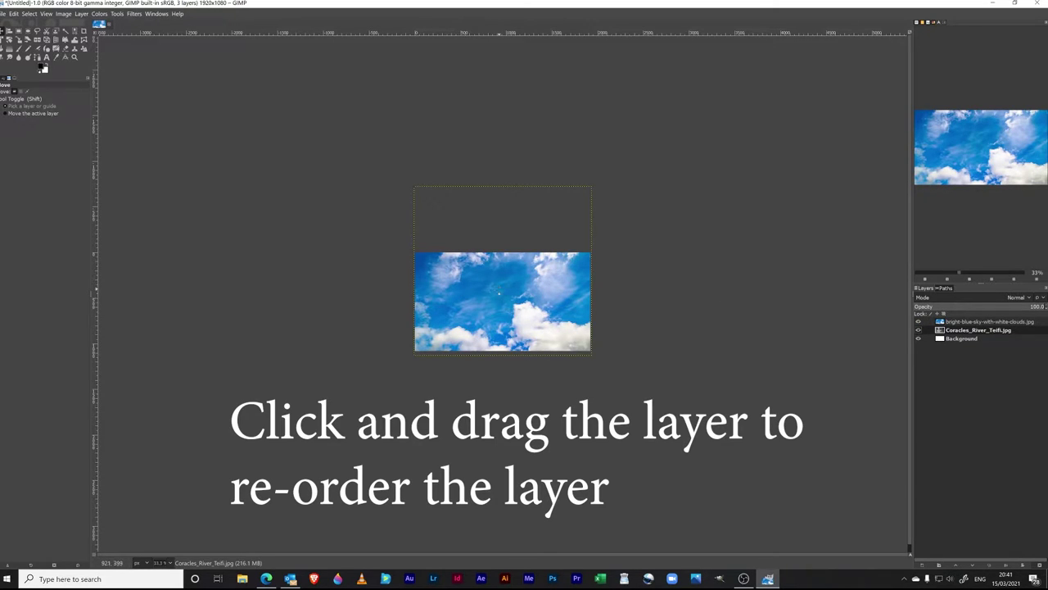
drag(954, 322, 955, 339)
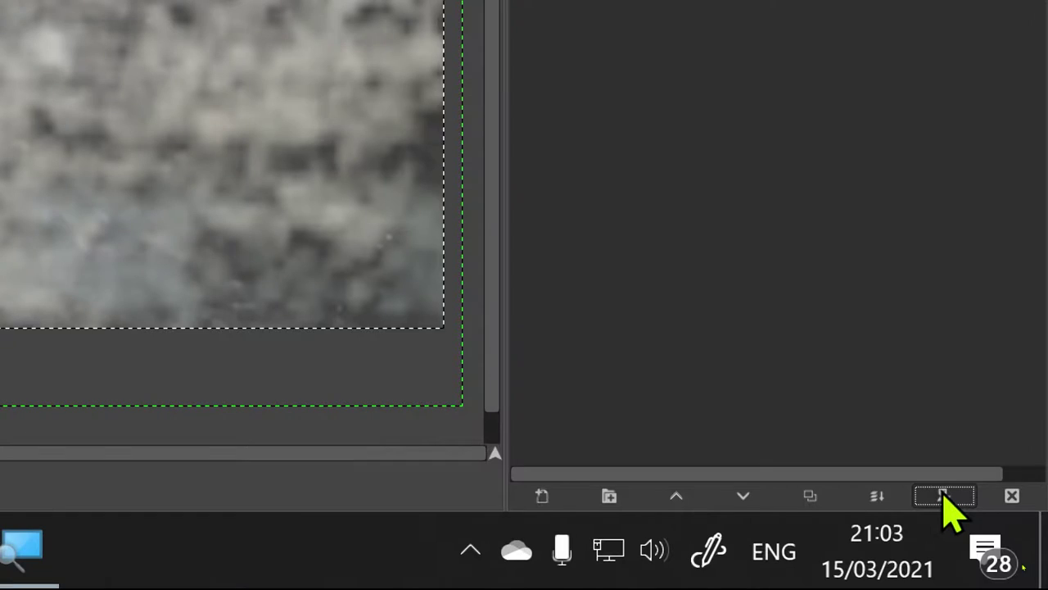
Anchor the floating layer and add a white, fully opaque mask to Coracles_River_Teifi.jpg.
click(944, 495)
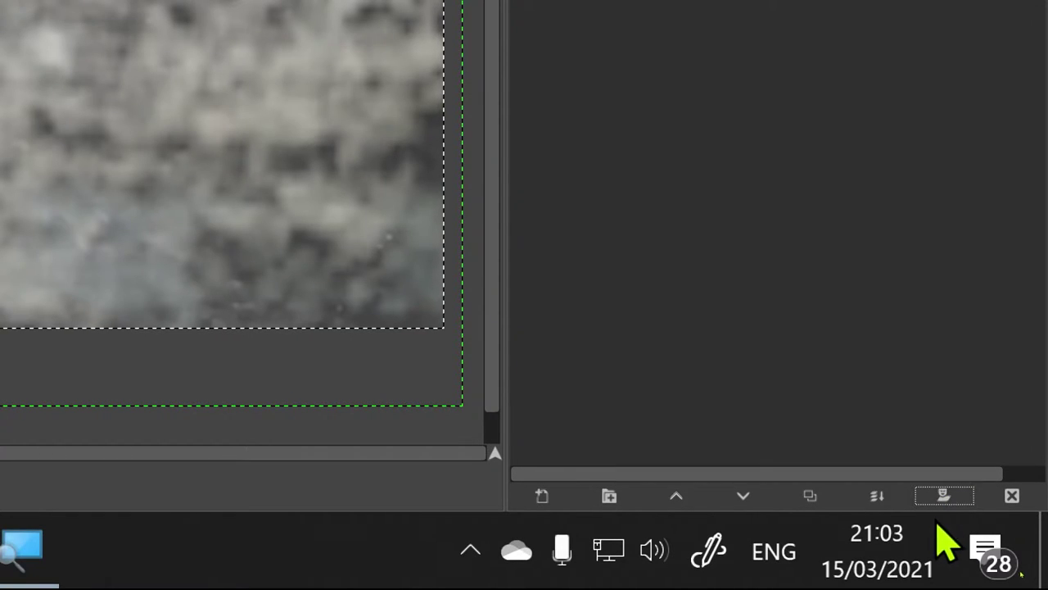
click(944, 497)
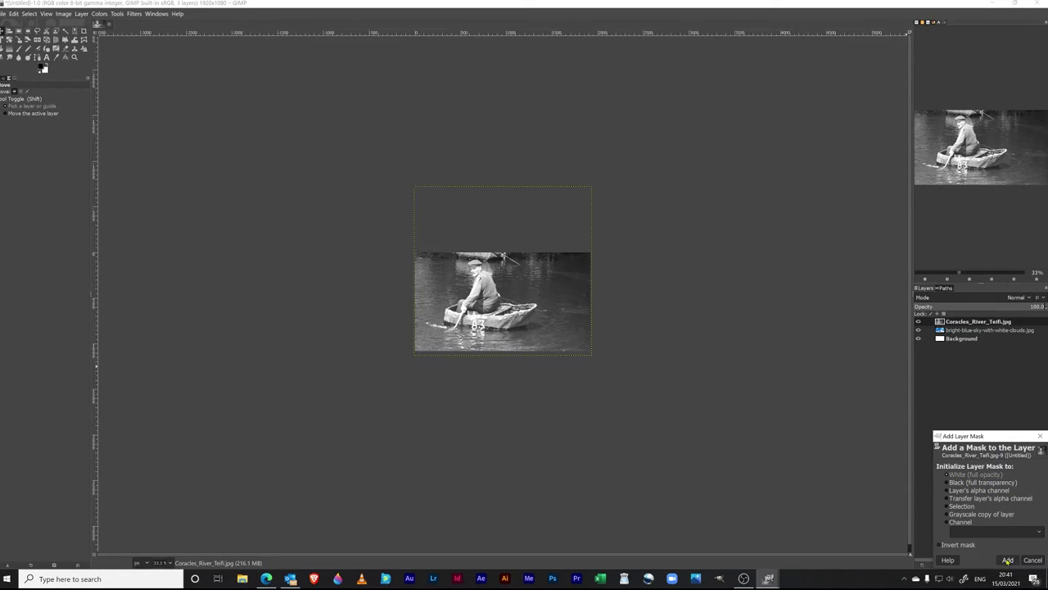
click(1009, 560)
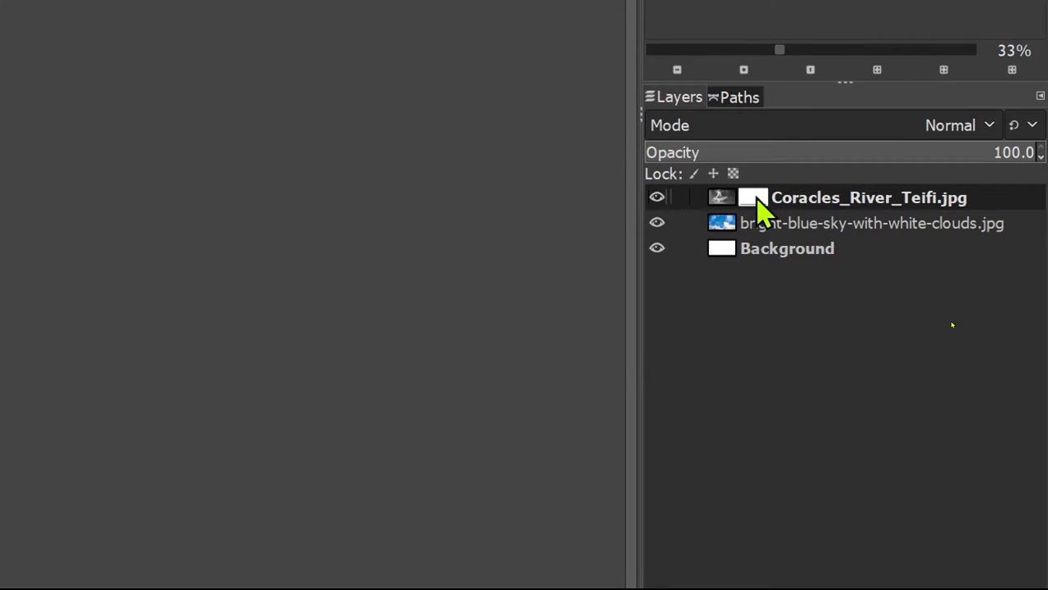
Make the Coracles layer mask the active painting target.
click(722, 199)
click(755, 199)
click(722, 199)
click(755, 199)
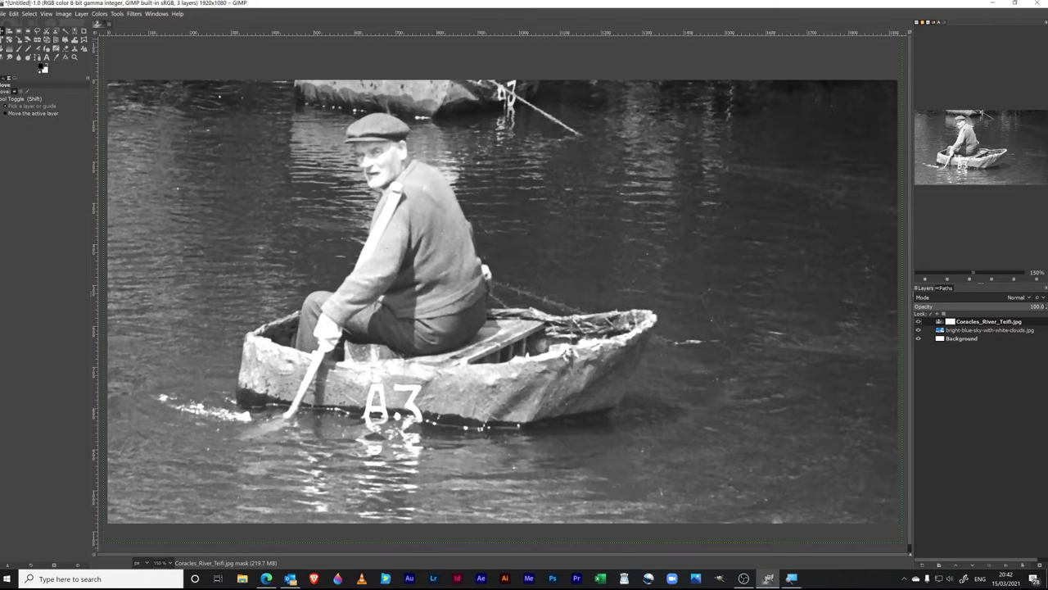
Brush the mask to reveal sky over the water left of the man and under the boat's stern and bow.
click(20, 50)
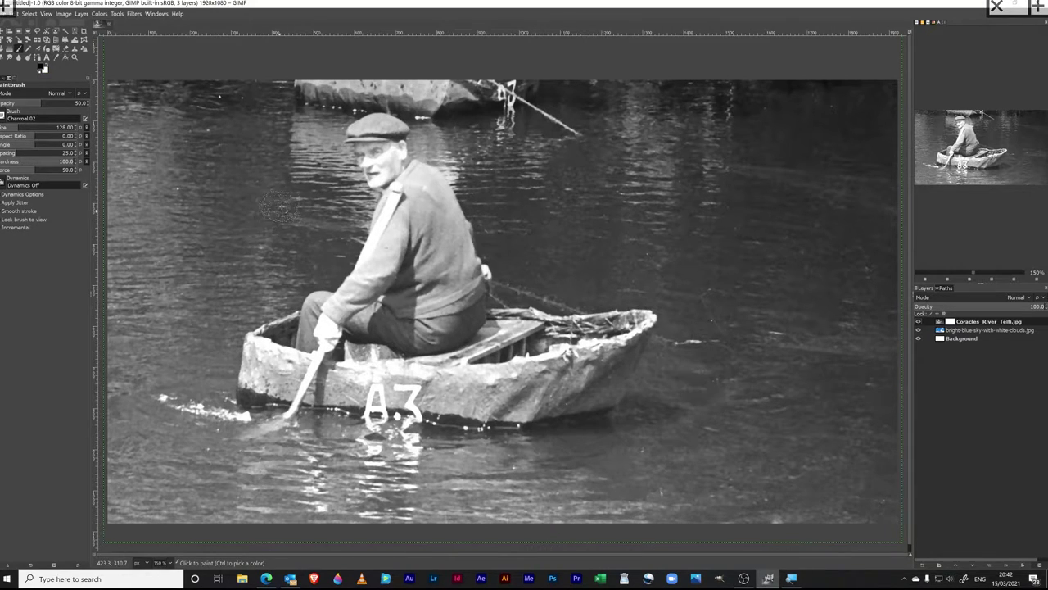
mouse_move(288, 197)
mouse_down()
mouse_move(248, 250)
mouse_move(262, 246)
mouse_move(261, 261)
mouse_move(208, 250)
mouse_move(244, 281)
mouse_move(191, 280)
mouse_move(305, 286)
mouse_move(249, 307)
mouse_move(294, 313)
mouse_move(250, 337)
mouse_up()
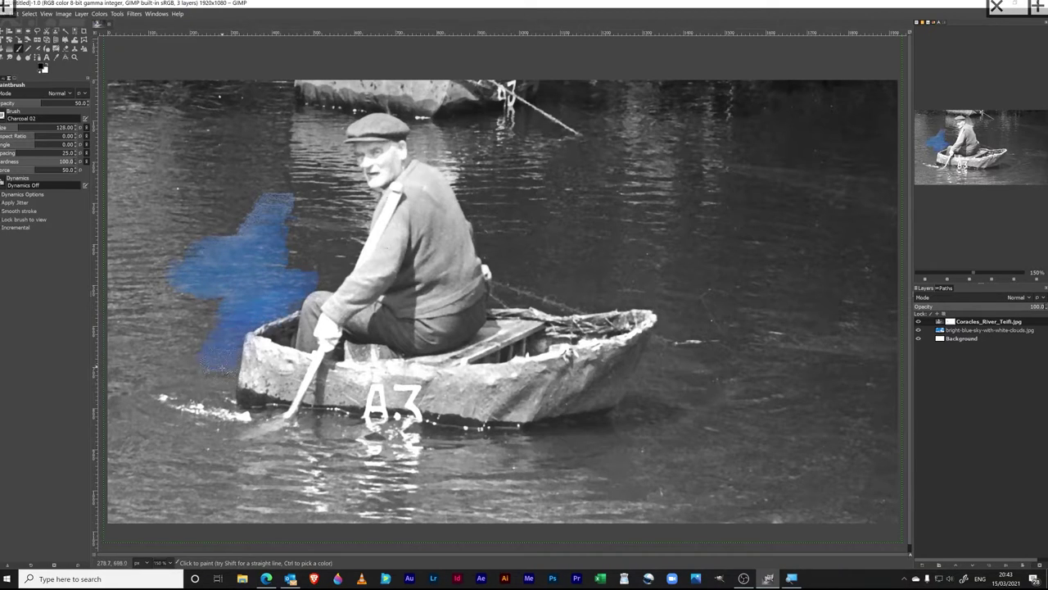
mouse_move(221, 362)
mouse_down()
mouse_move(231, 398)
mouse_move(200, 379)
mouse_move(174, 385)
mouse_move(242, 415)
mouse_move(234, 429)
mouse_move(309, 440)
mouse_move(287, 446)
mouse_move(318, 441)
mouse_move(297, 428)
mouse_move(317, 420)
mouse_move(404, 439)
mouse_move(367, 431)
mouse_move(504, 445)
mouse_move(456, 445)
mouse_move(405, 430)
mouse_move(511, 445)
mouse_move(566, 436)
mouse_move(471, 440)
mouse_up()
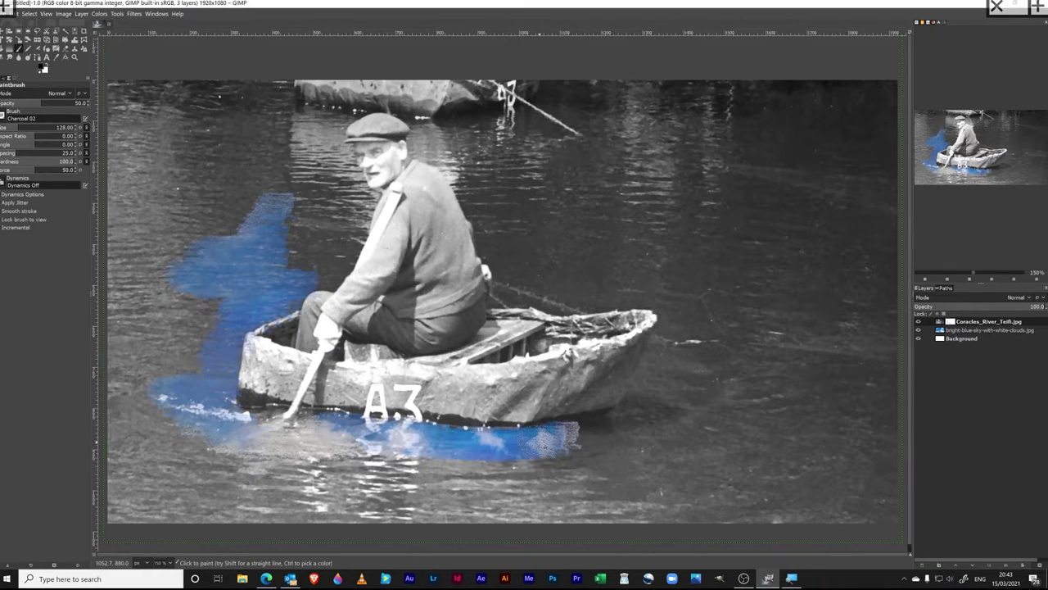
mouse_move(540, 441)
mouse_down()
mouse_move(629, 435)
mouse_move(489, 469)
mouse_up()
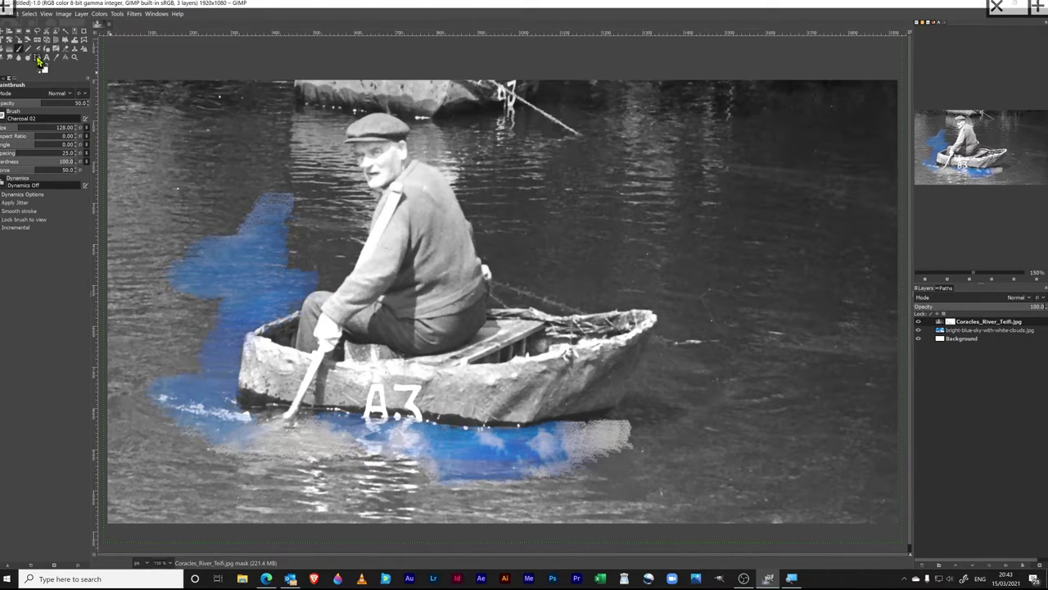
On the Coracles image, place path anchors from the man's collar to the boat's bottom edge.
click(39, 60)
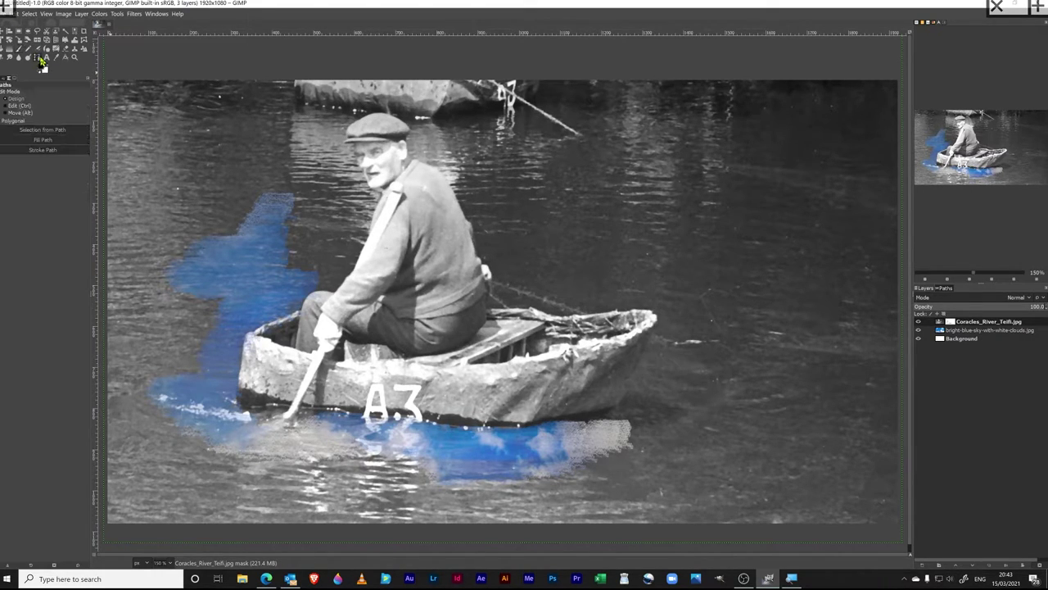
click(941, 326)
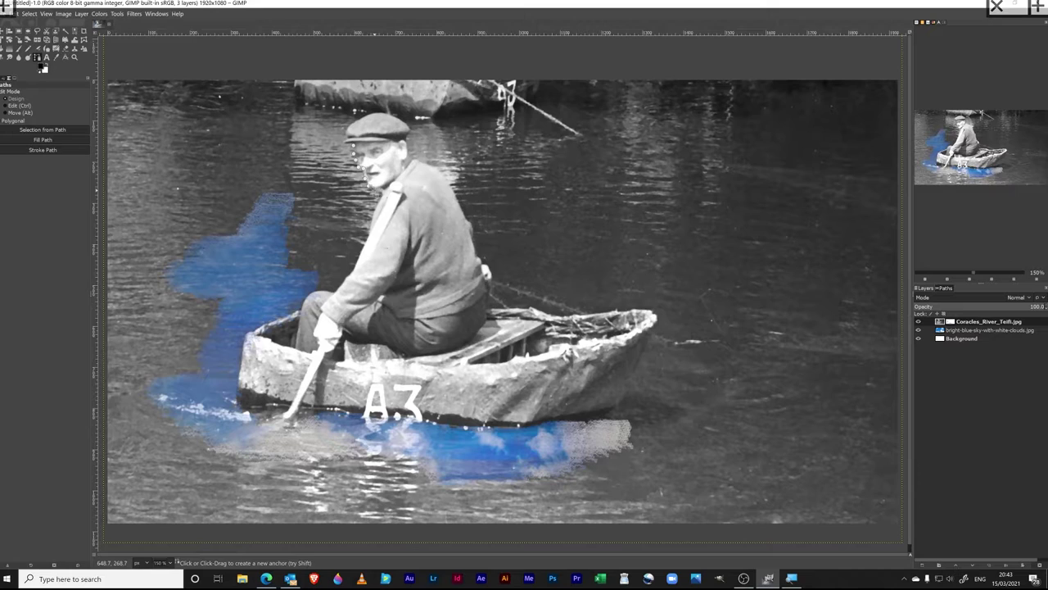
click(376, 192)
right_click(331, 287)
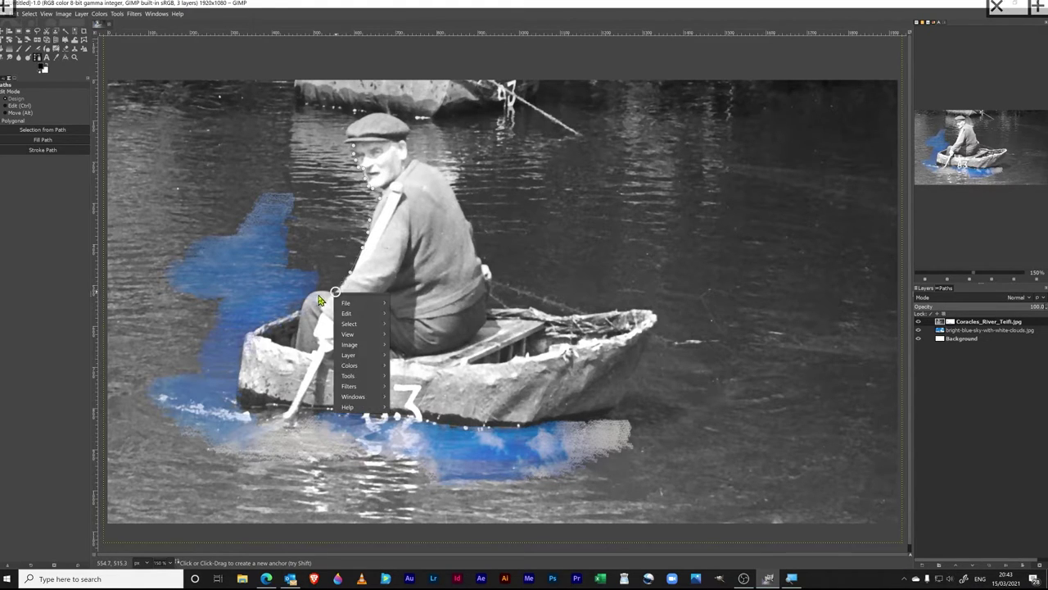
key(Escape)
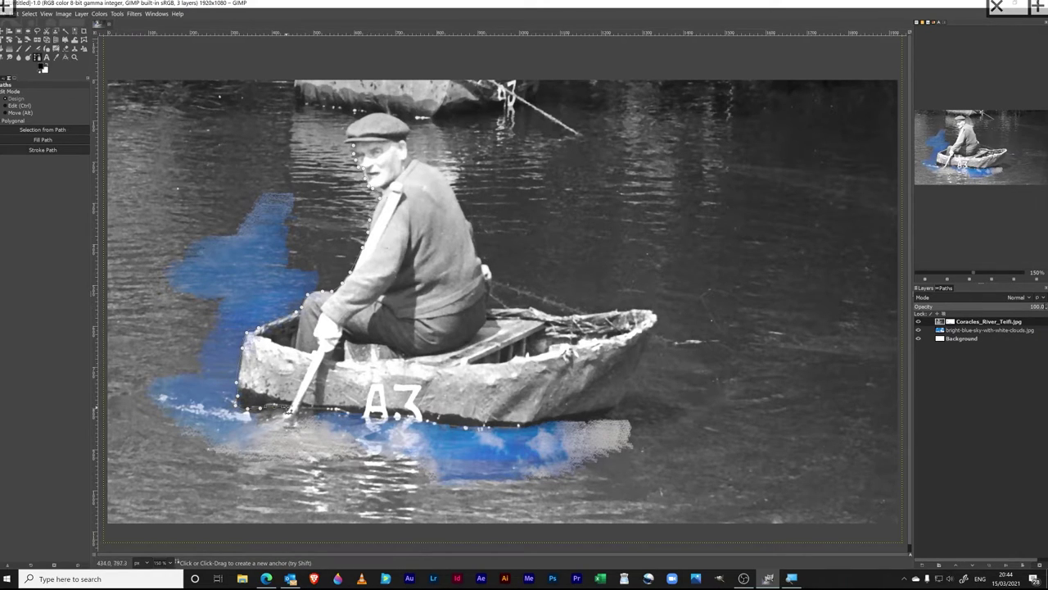
right_click(297, 405)
key(Escape)
click(514, 427)
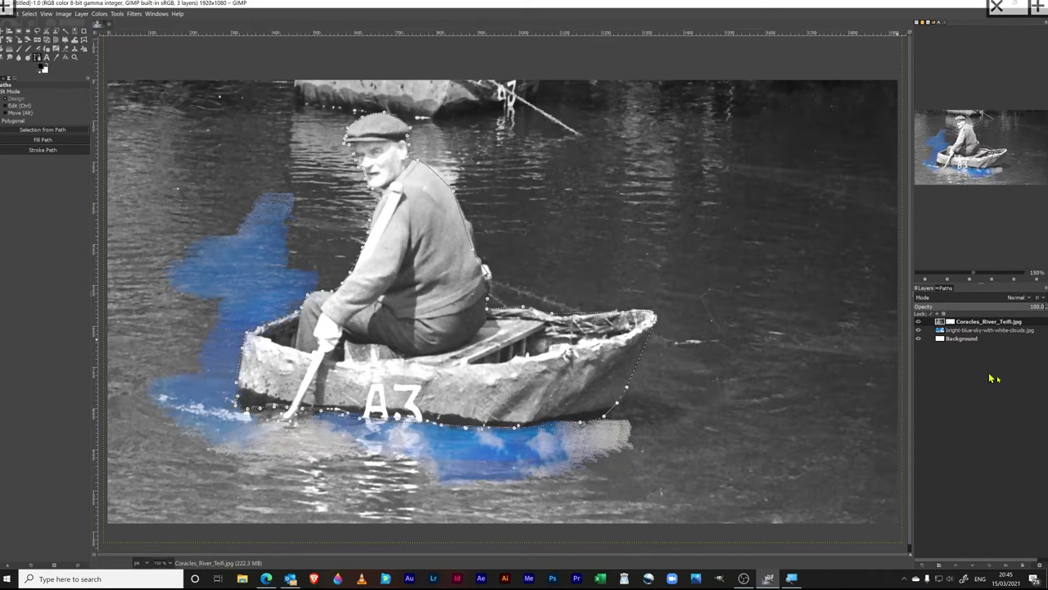
click(951, 324)
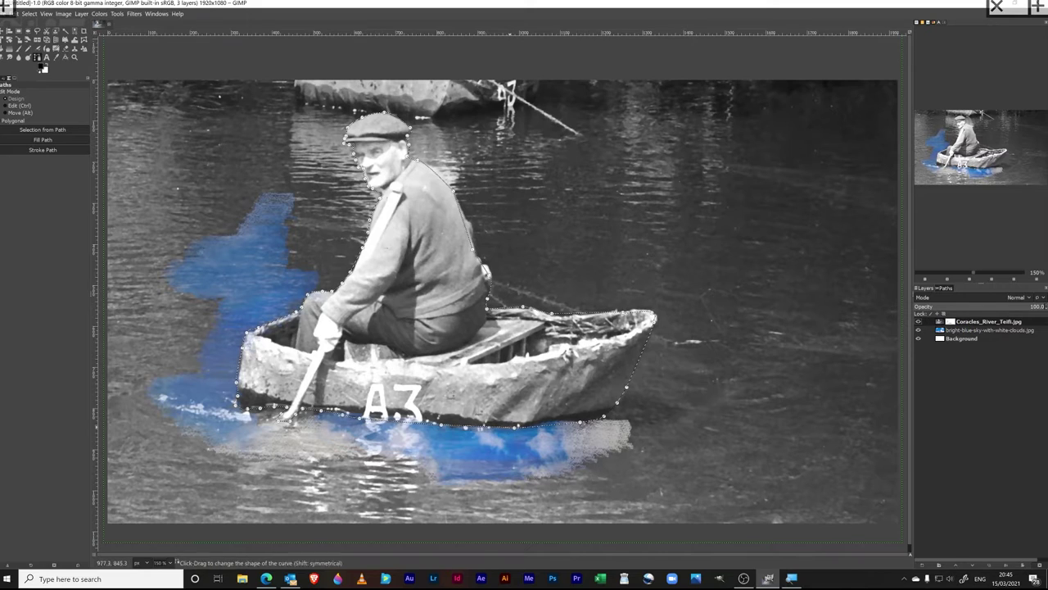
Paint the mask near the man's arm and along the boat's side.
click(20, 52)
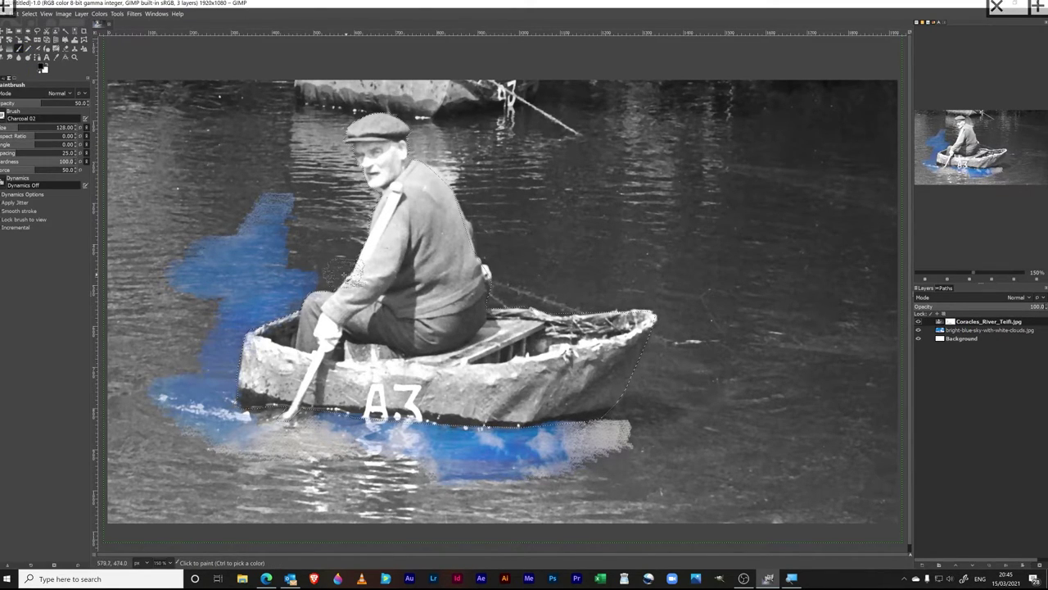
mouse_move(324, 275)
mouse_down()
mouse_move(371, 250)
mouse_move(358, 274)
mouse_move(364, 247)
mouse_move(342, 283)
mouse_move(379, 246)
mouse_move(381, 255)
mouse_move(390, 168)
mouse_move(410, 214)
mouse_up()
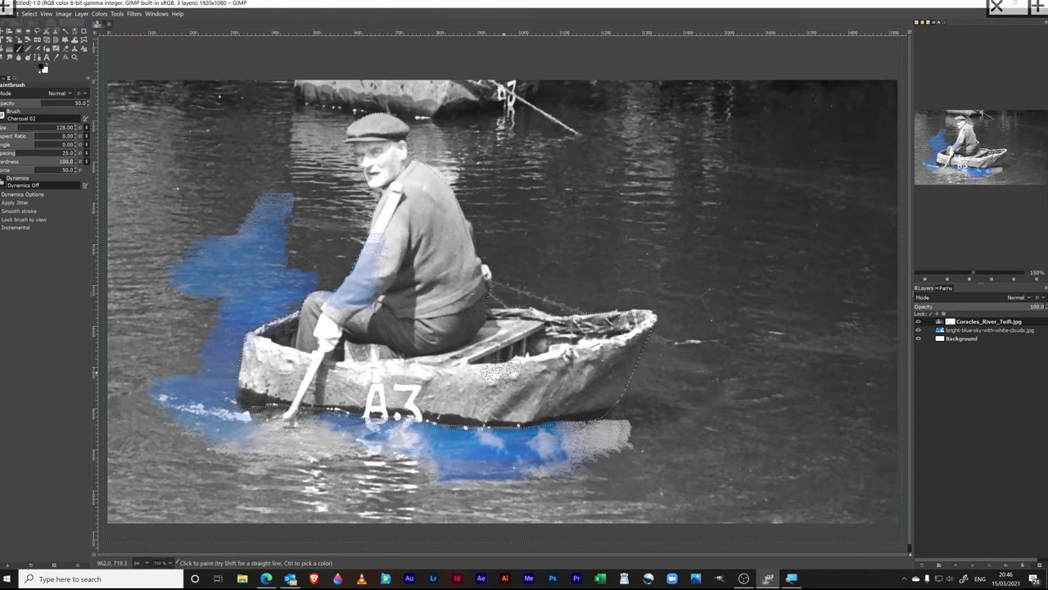
drag(504, 376, 475, 360)
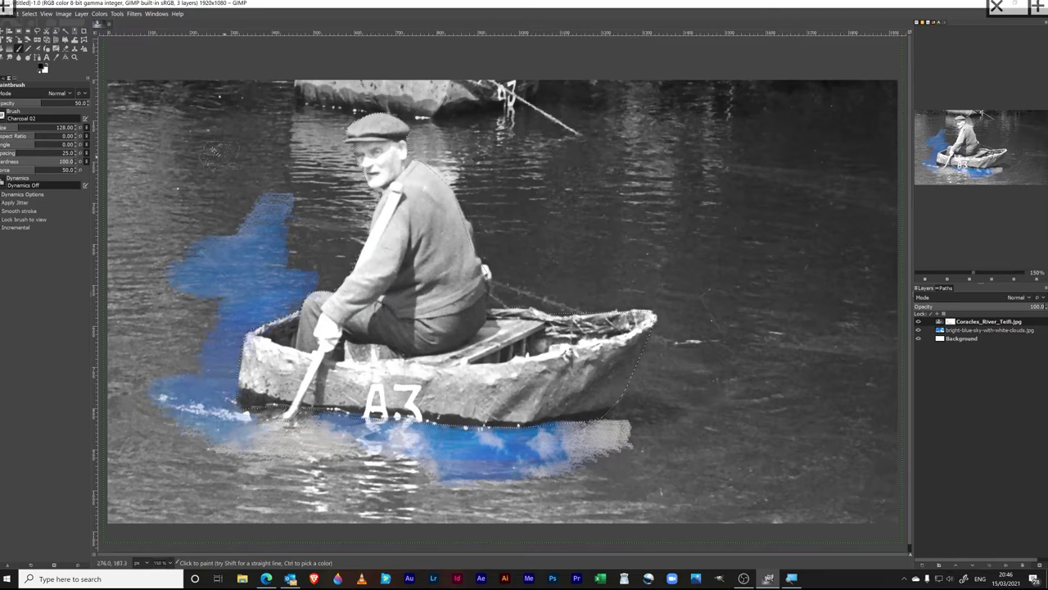
Invert the selection to protect the man and boat, then reveal sky left of his shoulder.
click(29, 16)
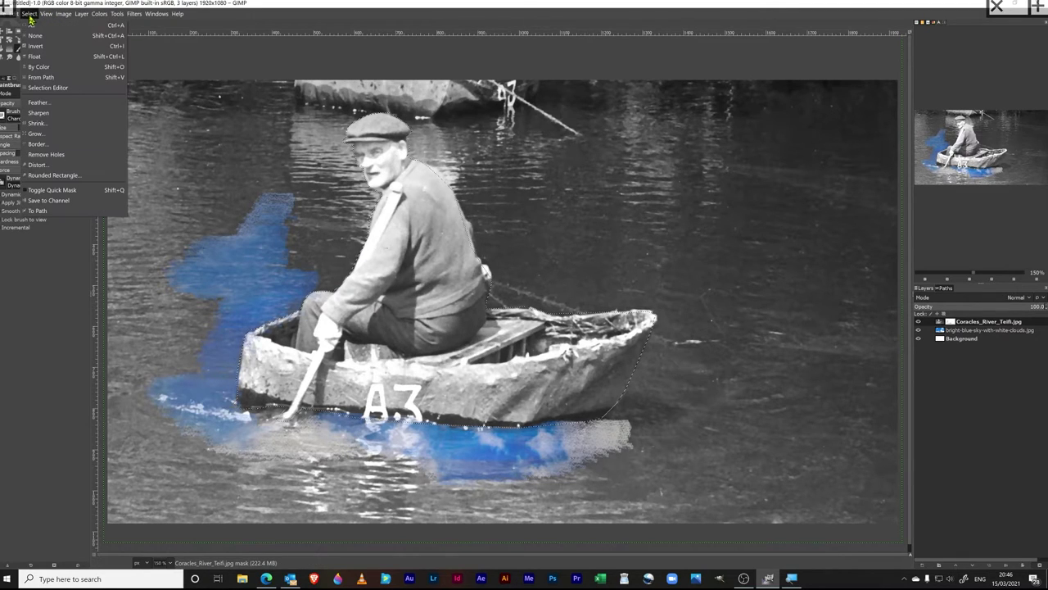
click(38, 47)
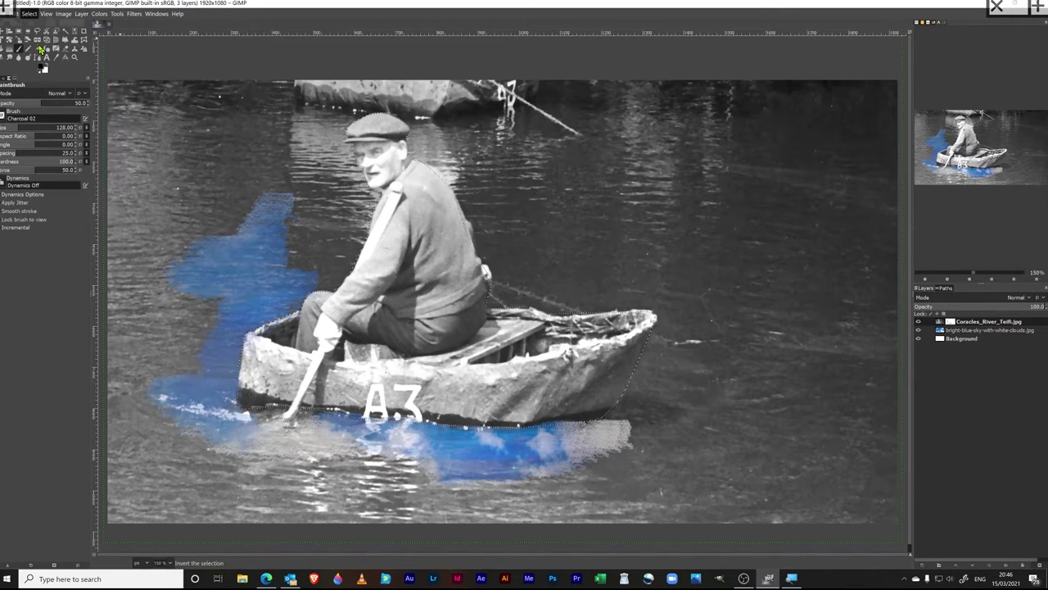
mouse_move(293, 246)
mouse_down()
mouse_move(345, 270)
mouse_move(328, 285)
mouse_move(352, 278)
mouse_move(378, 201)
mouse_move(308, 260)
mouse_move(284, 297)
mouse_move(290, 247)
mouse_move(271, 217)
mouse_move(200, 232)
mouse_move(223, 205)
mouse_move(197, 190)
mouse_up()
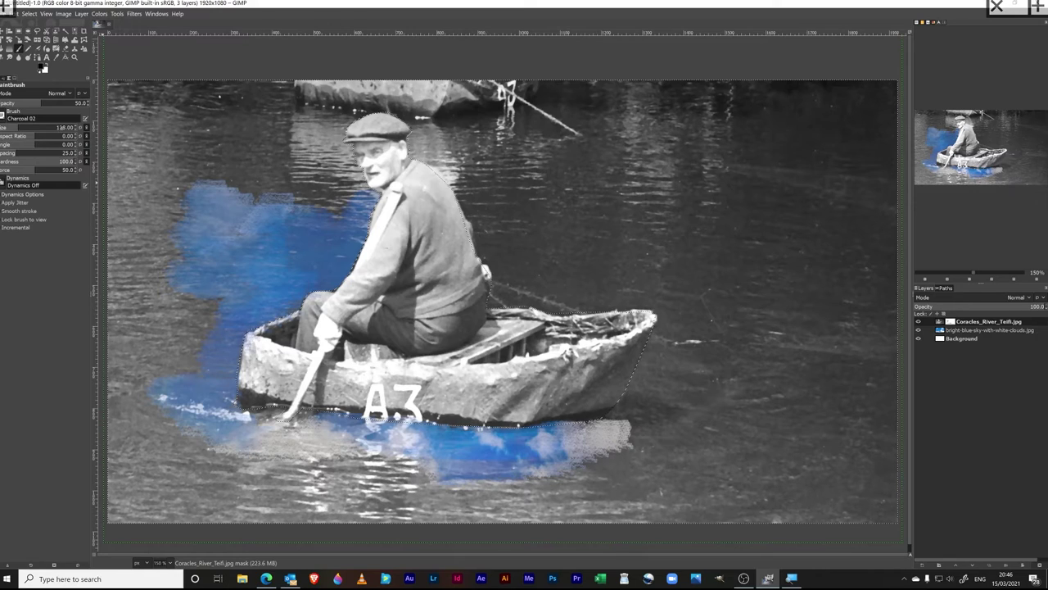
Set the brush size to 824 and reveal sky across the water on both sides of the boat.
click(66, 127)
drag(55, 127, 74, 127)
text(824)
key(Return)
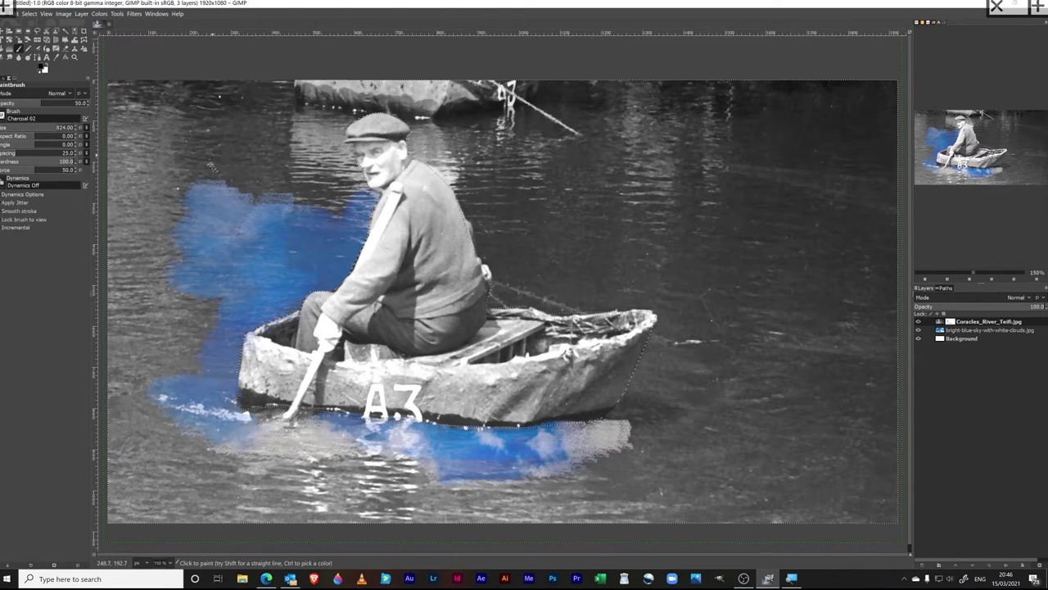
drag(269, 187, 215, 180)
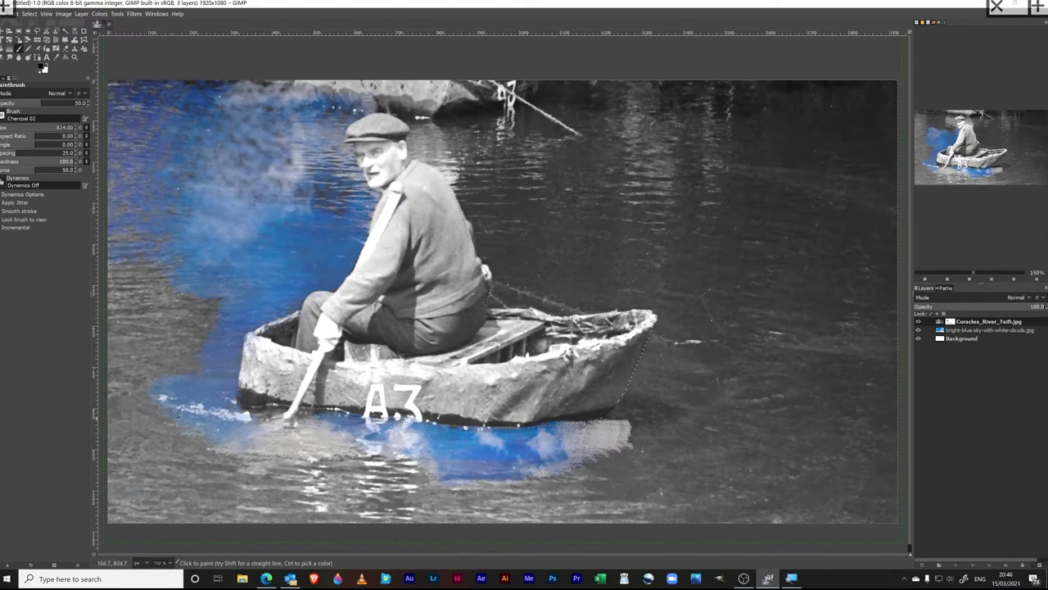
drag(174, 416, 153, 426)
click(256, 485)
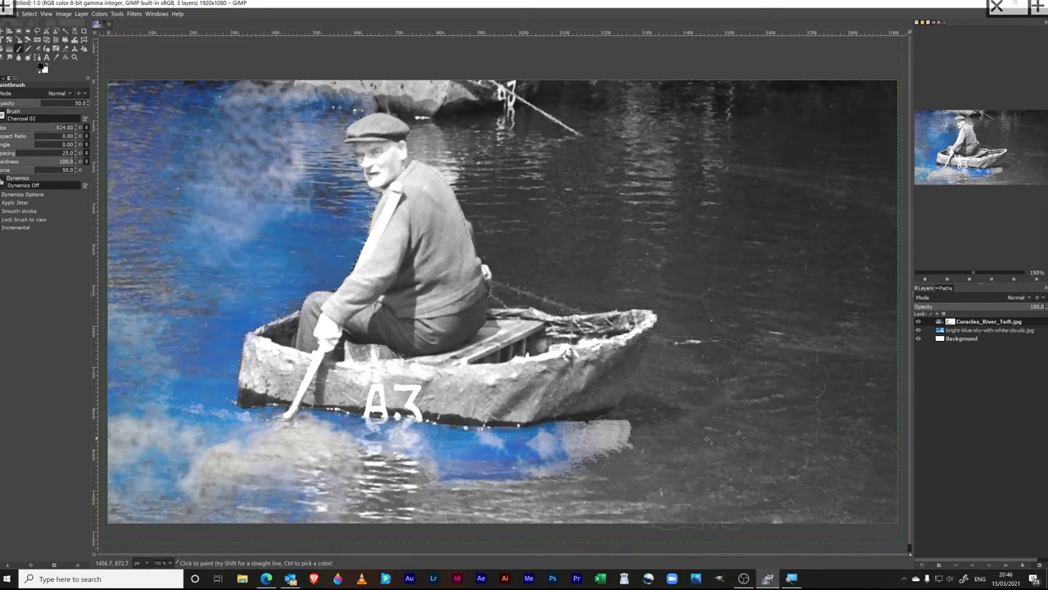
click(713, 430)
click(739, 358)
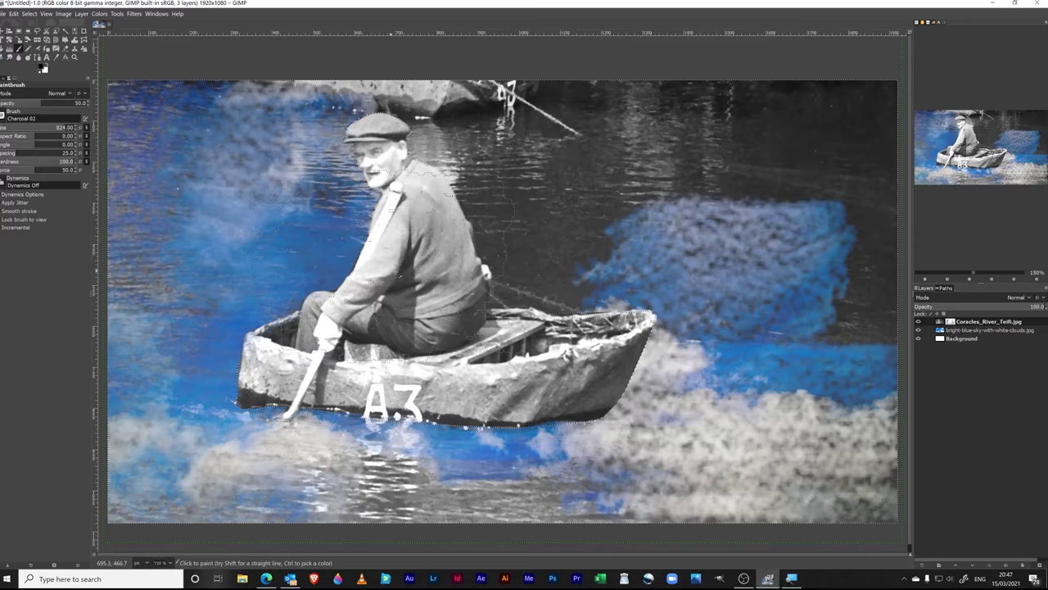
Export the composite under the name coracle 1a.png, accepting the default PNG options.
click(3, 15)
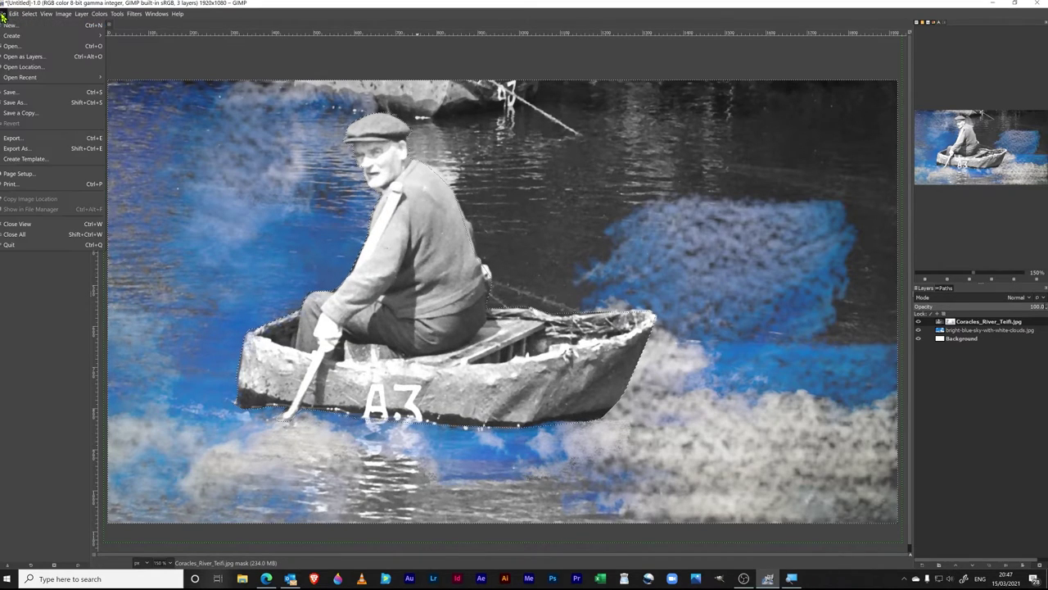
click(15, 149)
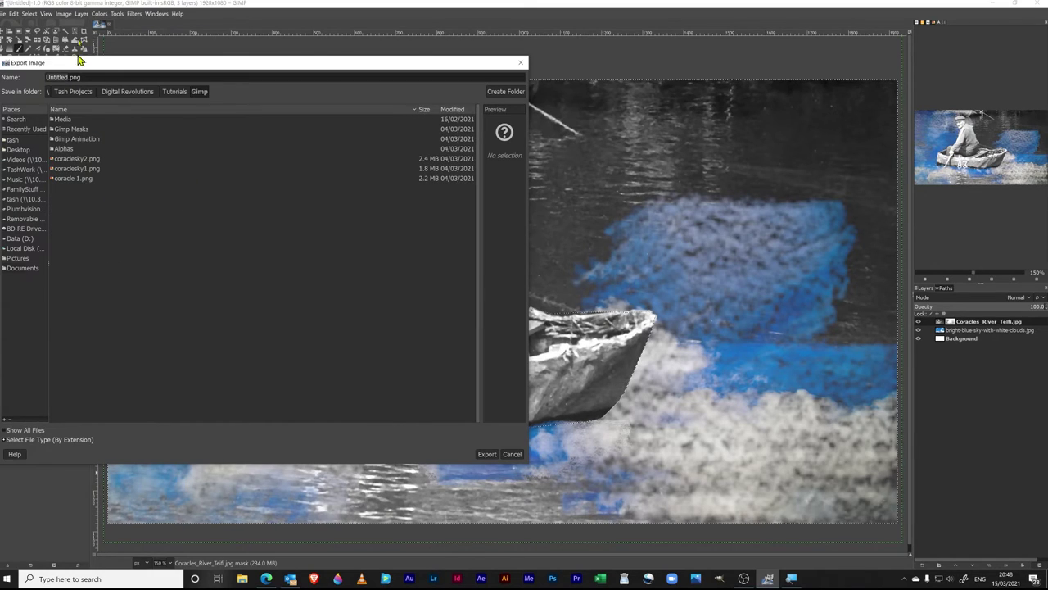
double_click(59, 76)
text(cora)
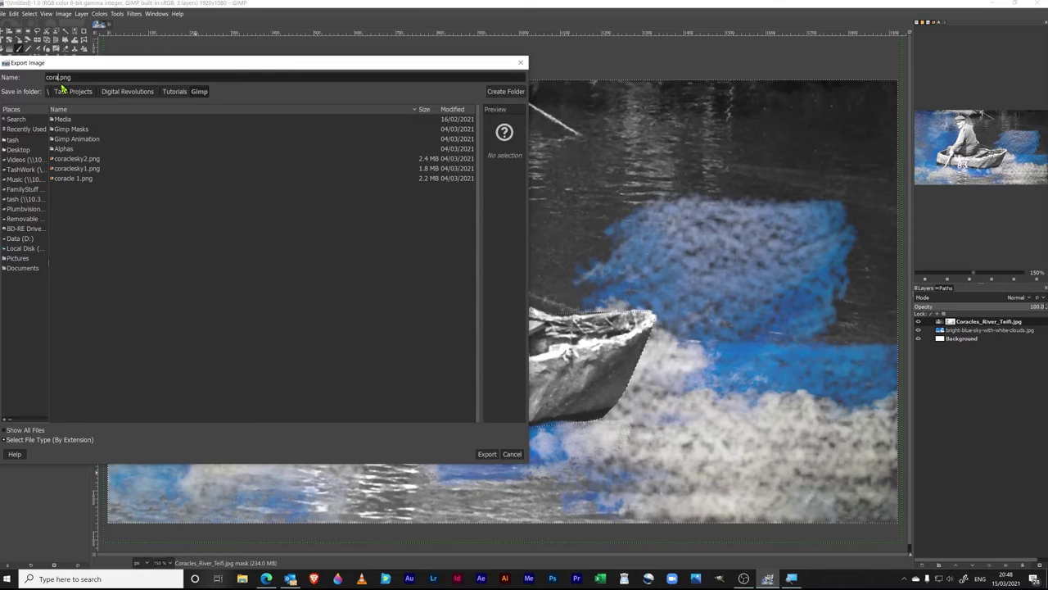
text(cle 1)
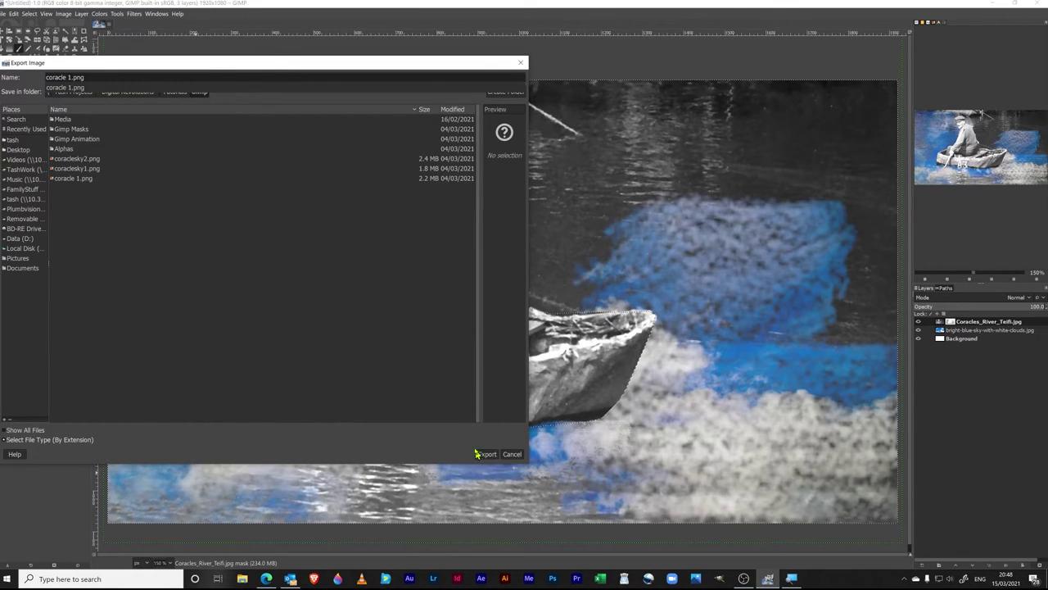
text(a)
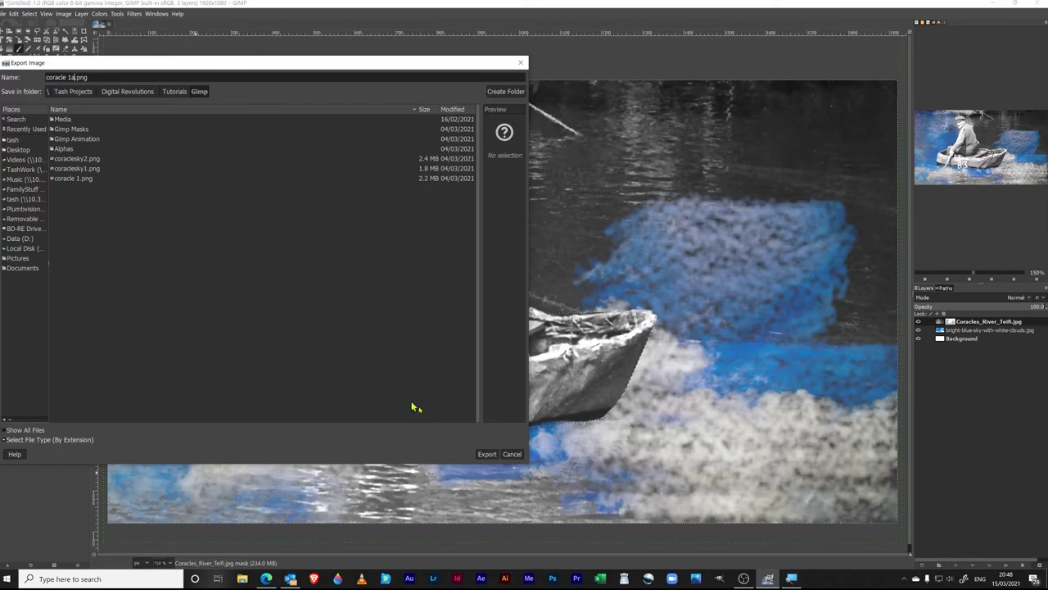
click(486, 455)
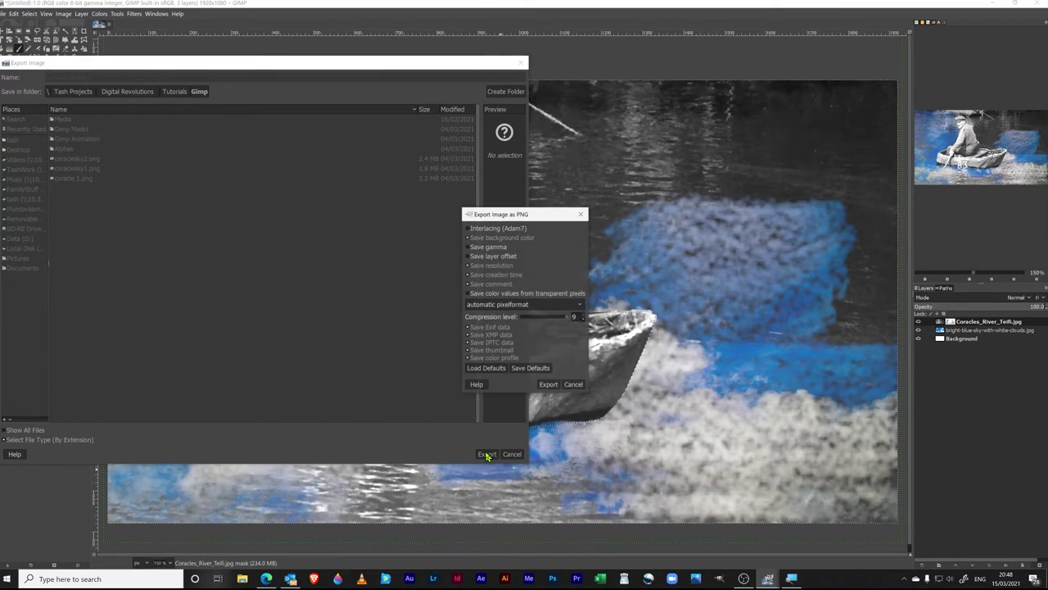
click(548, 385)
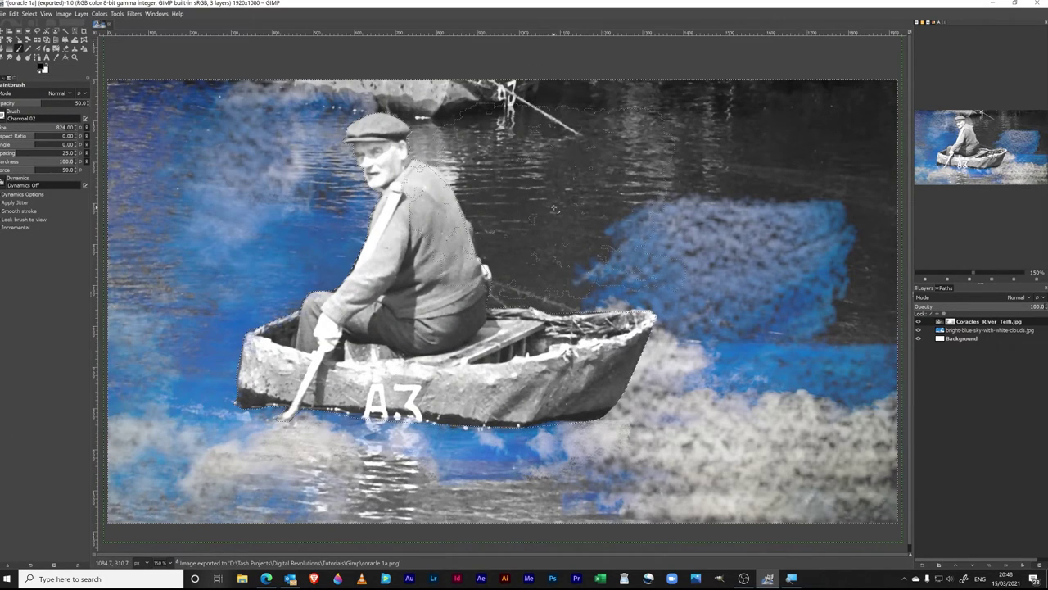
Paint blue cloudy sky onto the mask over the water above and right of the boat.
click(554, 176)
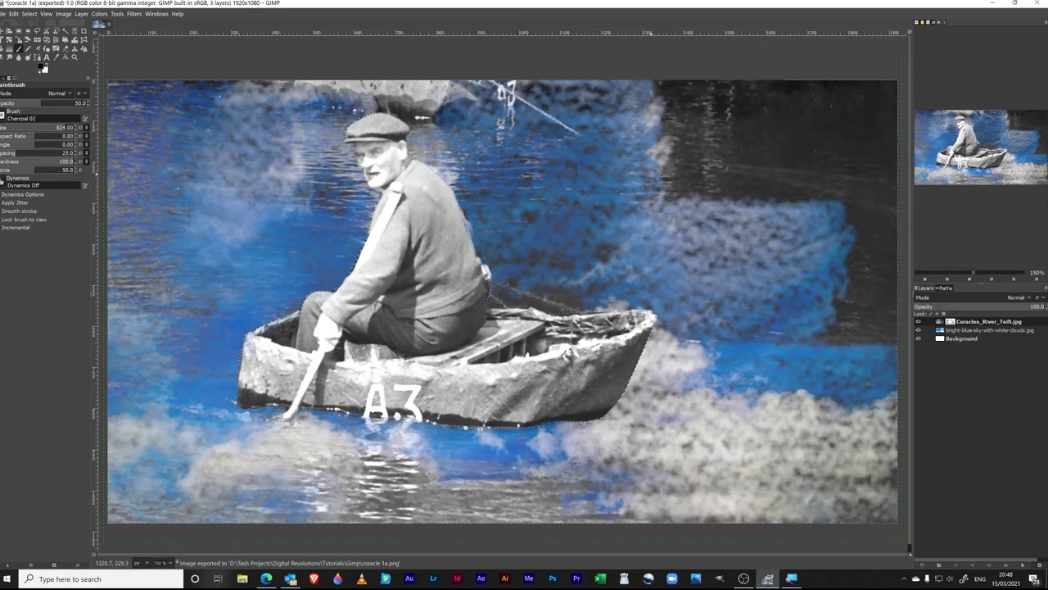
click(610, 192)
click(574, 214)
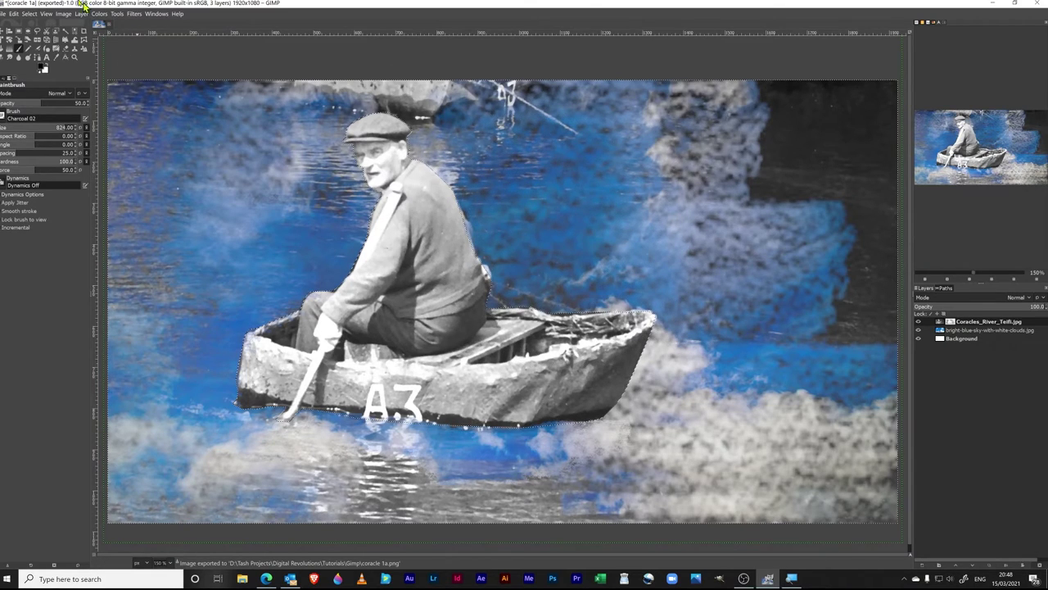
Export this in-between version as coracle 1b.png with the default PNG settings.
click(2, 16)
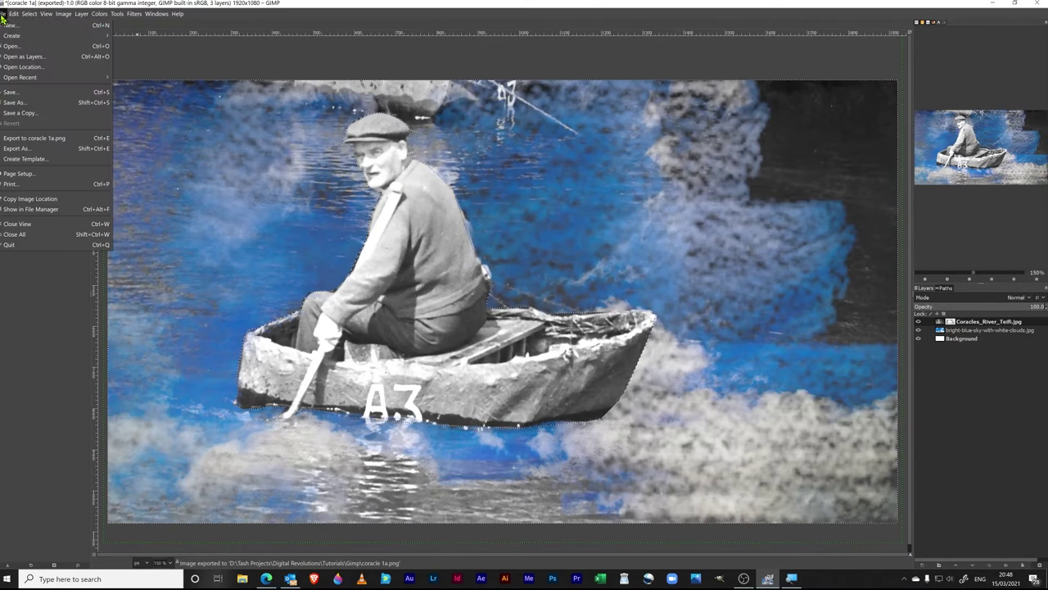
click(17, 153)
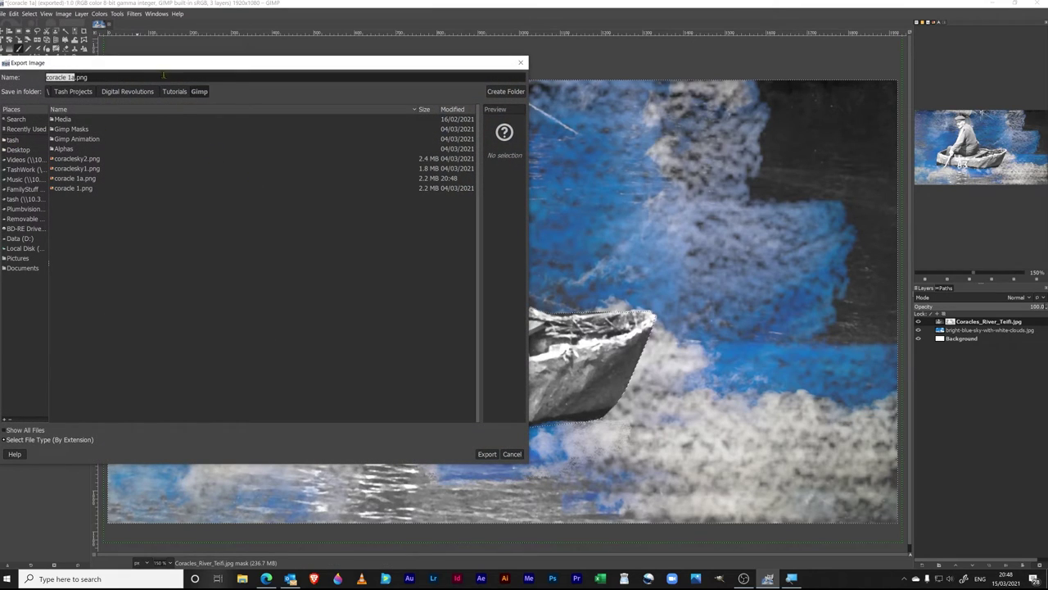
click(72, 77)
click(487, 457)
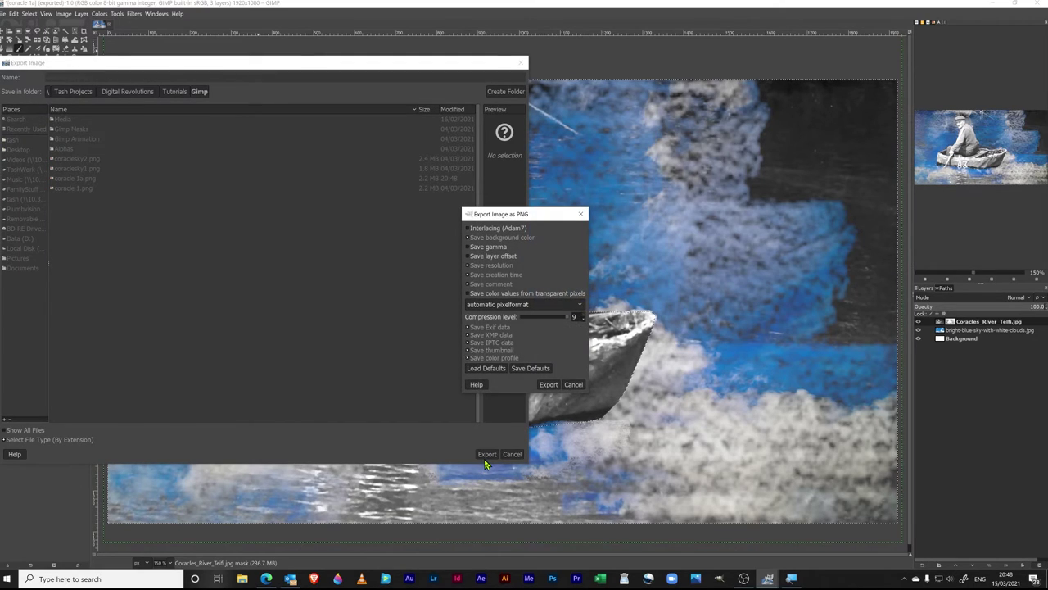
click(547, 385)
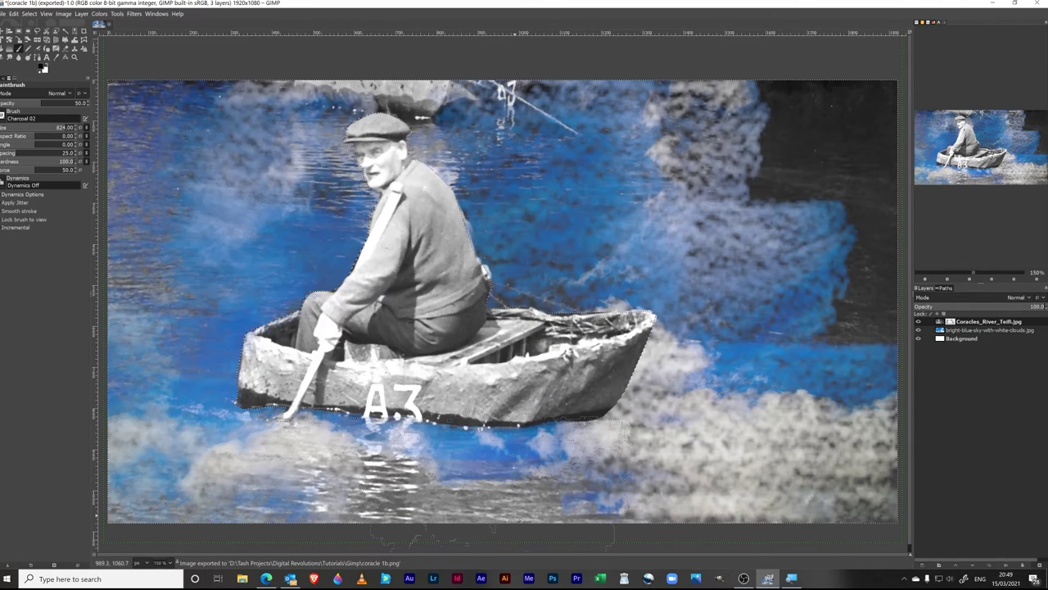
Reveal more cloudy sky across the dark upper-right and upper middle-right areas.
click(858, 236)
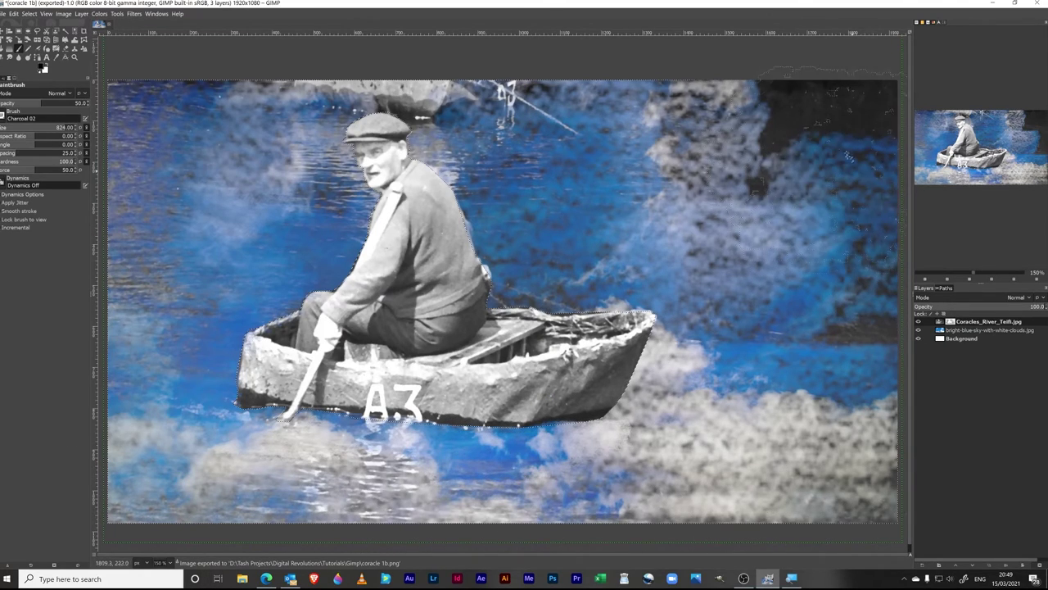
click(847, 138)
click(848, 236)
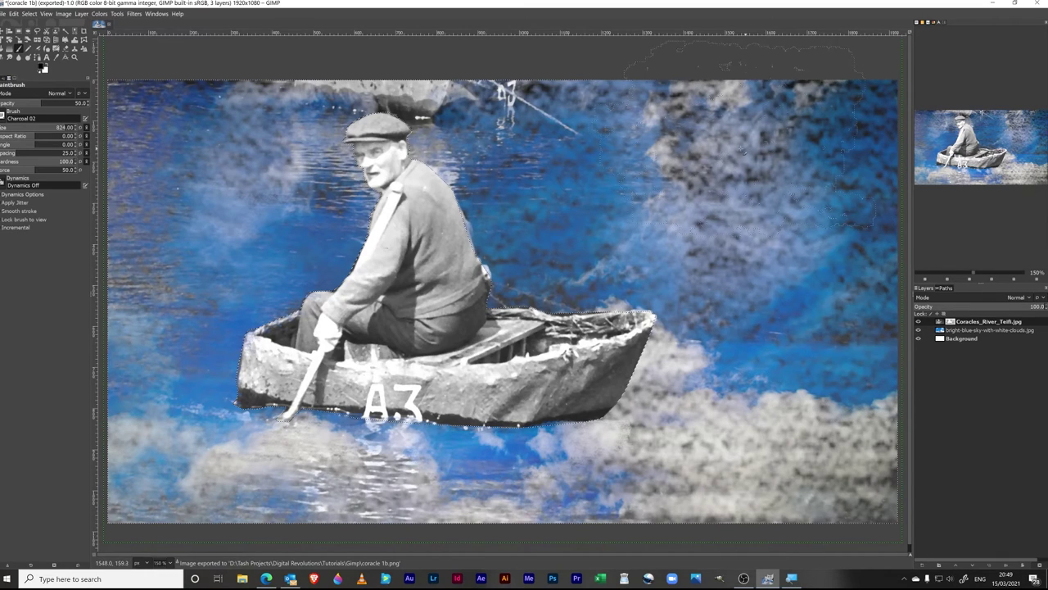
click(737, 156)
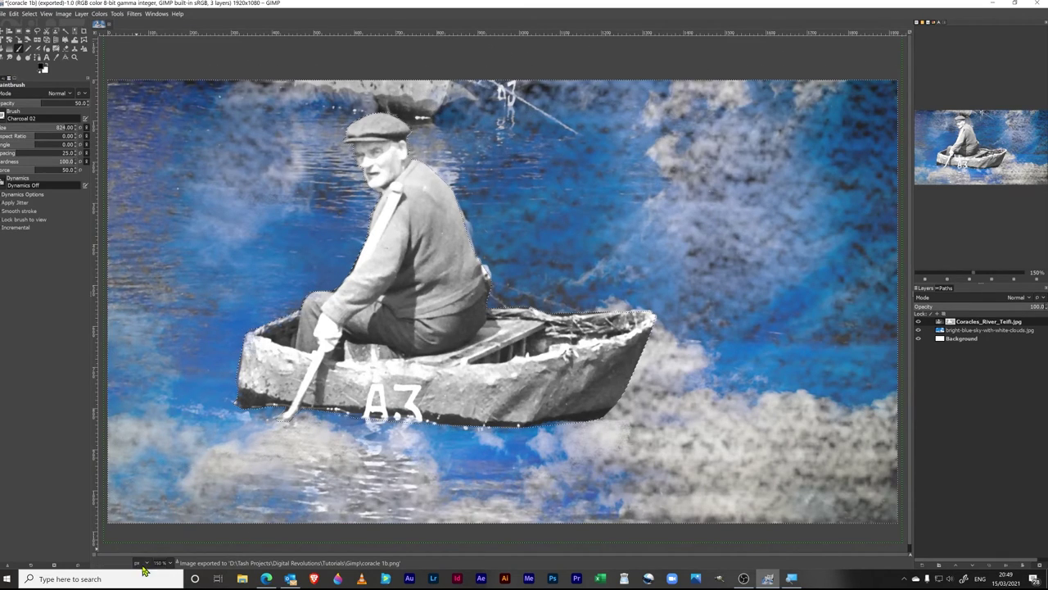
Export the image as coracle 1c.png by changing the file name ending to 1c.
click(4, 18)
click(33, 154)
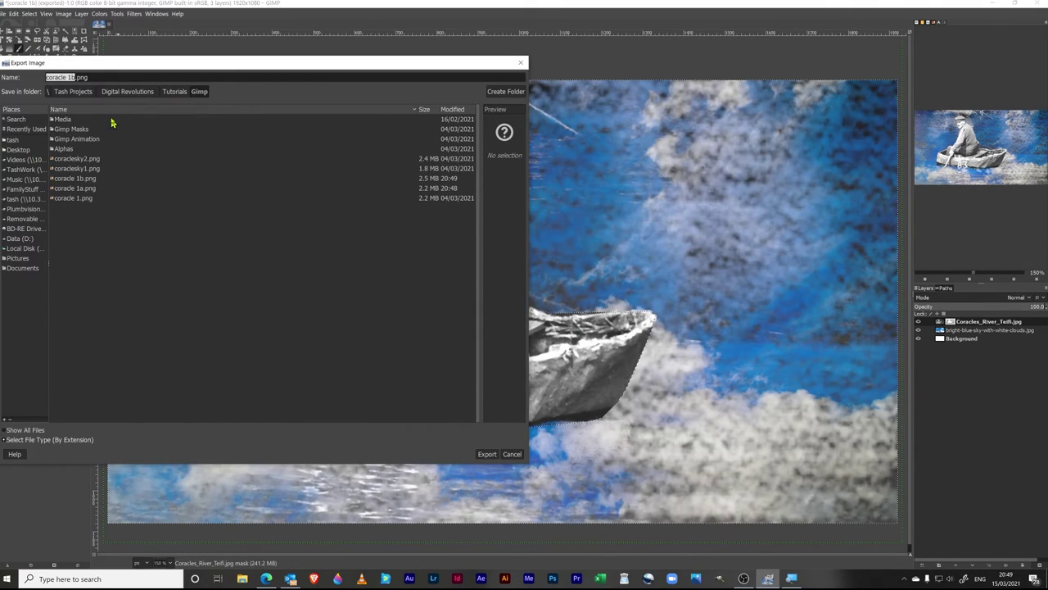
key(Right)
click(487, 454)
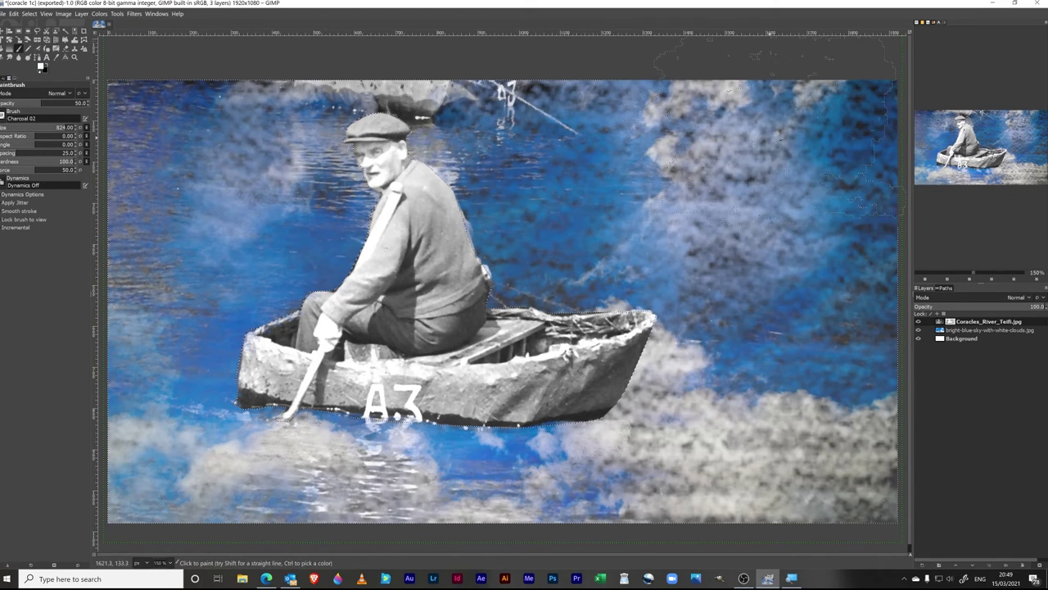
Brush large Charcoal strokes right of the boat, below it, and left of the man.
mouse_move(735, 213)
mouse_down()
mouse_move(667, 302)
mouse_move(693, 331)
mouse_move(686, 366)
mouse_move(739, 338)
mouse_move(812, 347)
mouse_move(766, 461)
mouse_up()
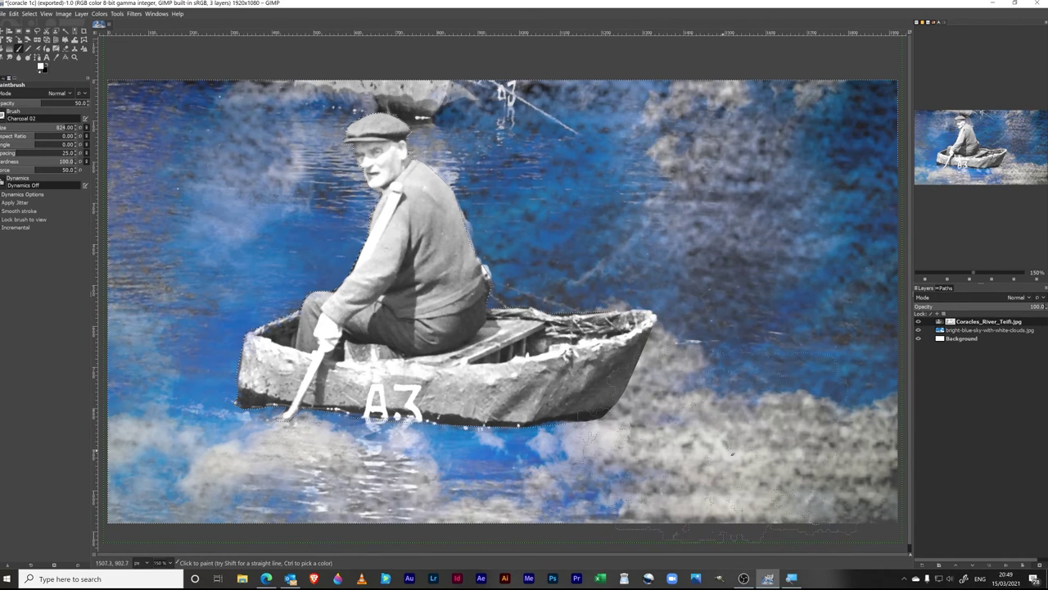
mouse_move(716, 492)
mouse_down()
mouse_move(521, 480)
mouse_move(383, 436)
mouse_move(323, 460)
mouse_move(291, 442)
mouse_up()
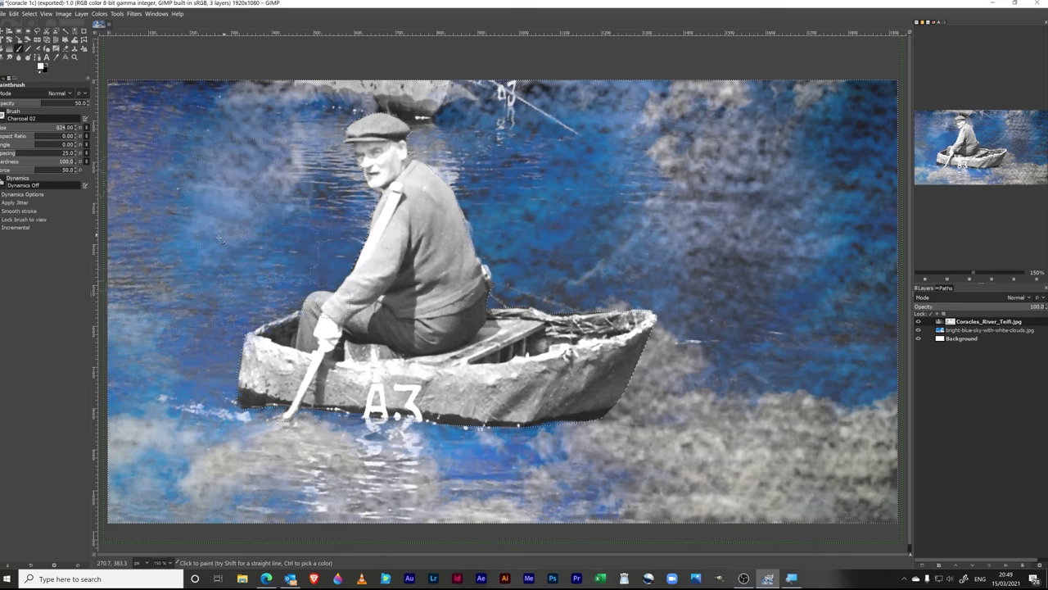
mouse_move(221, 240)
mouse_down()
mouse_move(442, 193)
mouse_move(785, 235)
mouse_up()
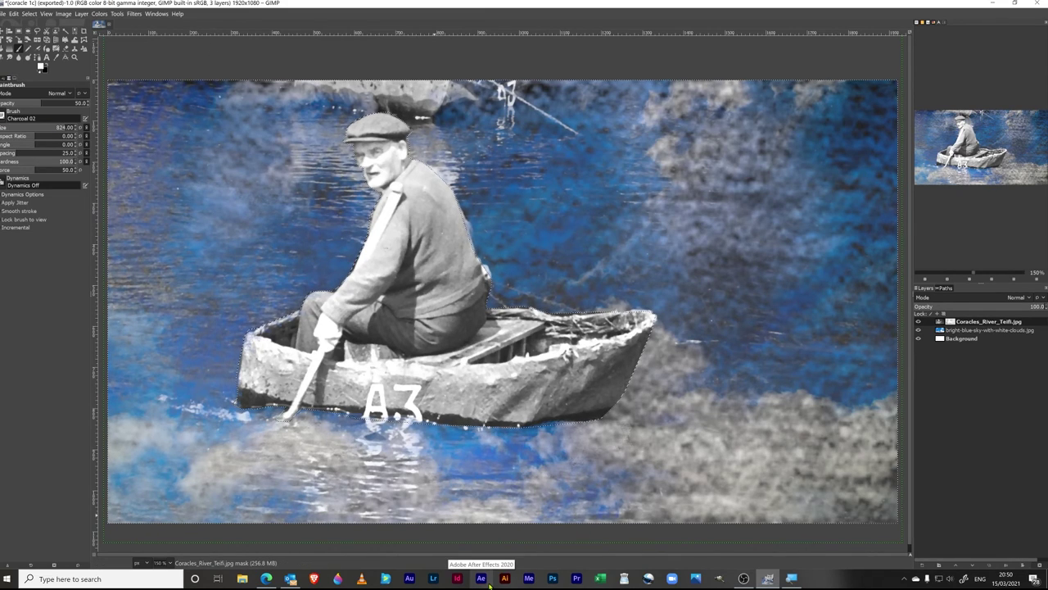
Bring up the Export Image dialog, pre-filled with coracle 1c.png in the Gimp tutorials folder.
click(7, 14)
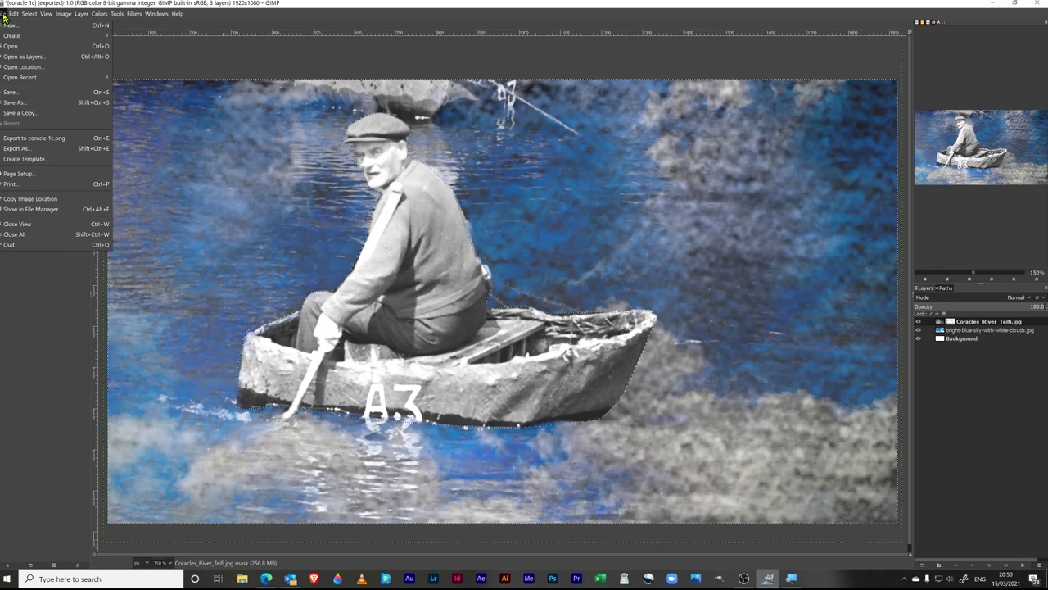
click(29, 148)
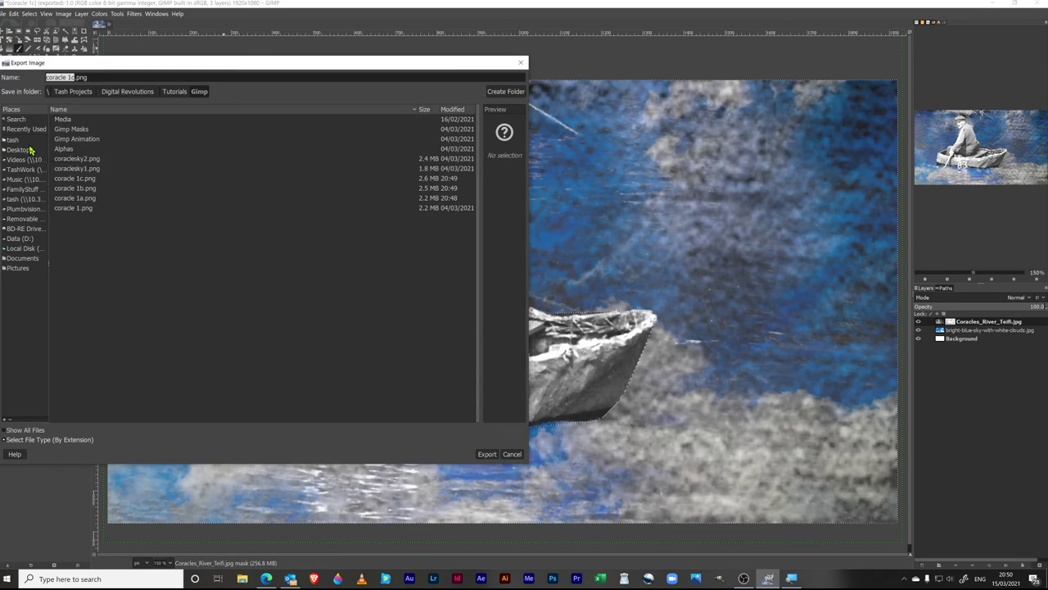